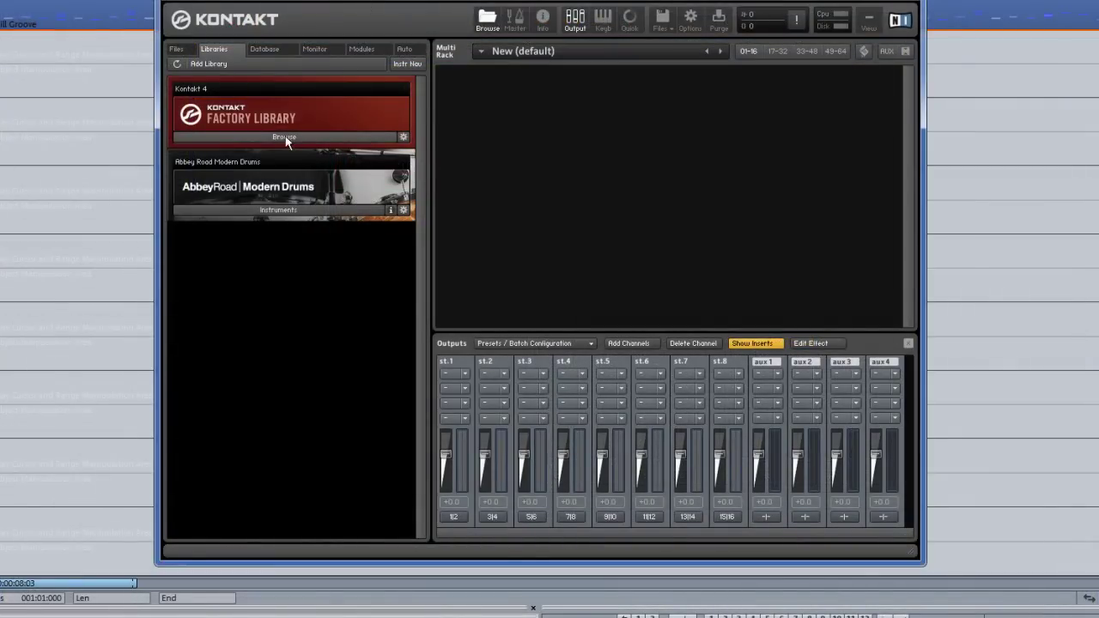
# Step: Load Rock Kit.nki from the factory 7 - Drum Kits folder into the multi and play it
pyautogui.click(284, 139)
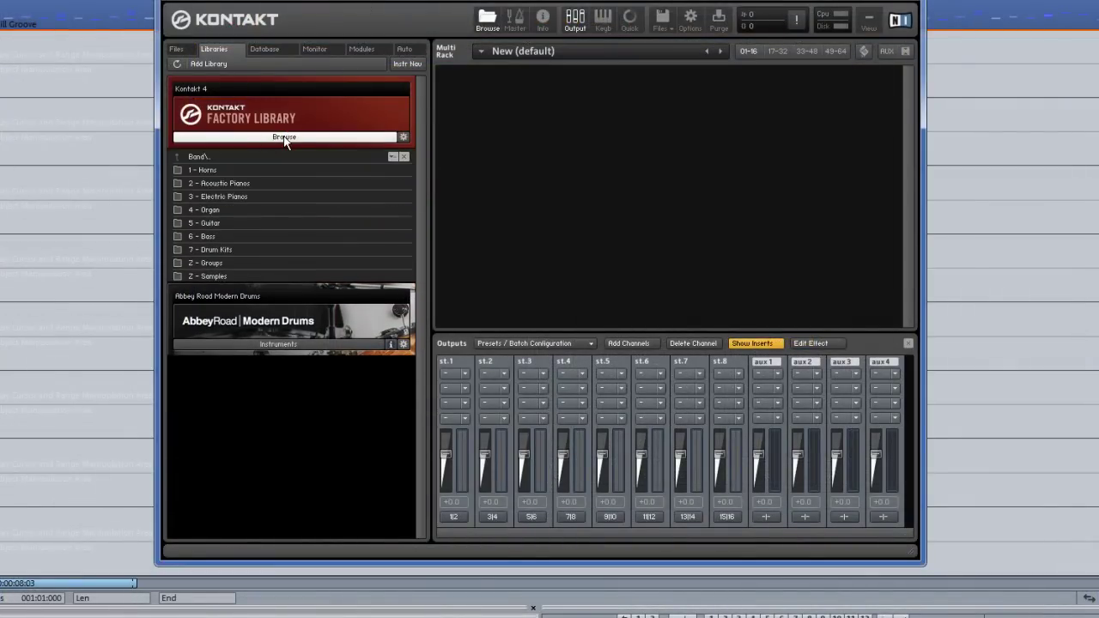
pyautogui.doubleClick(215, 249)
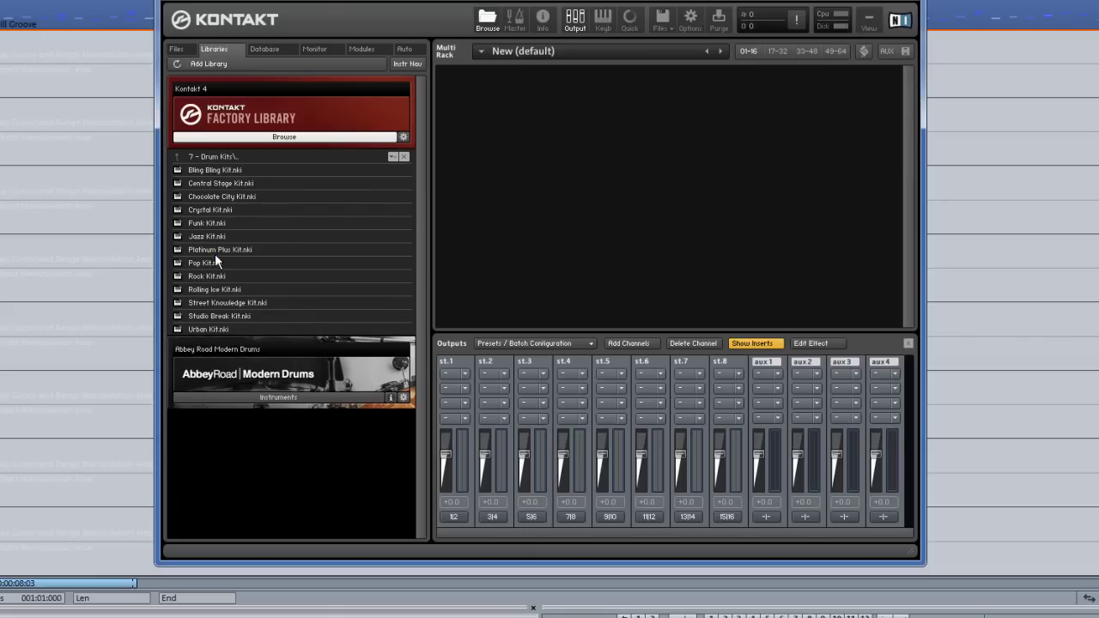
pyautogui.click(224, 277)
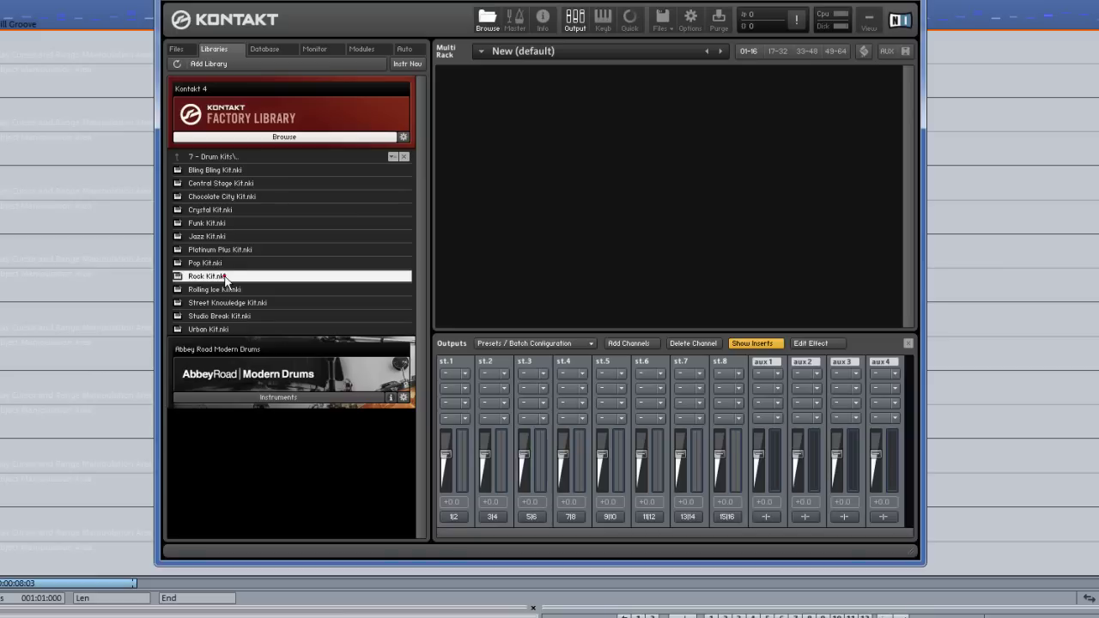
pyautogui.moveTo(224, 276); pyautogui.dragTo(544, 107)
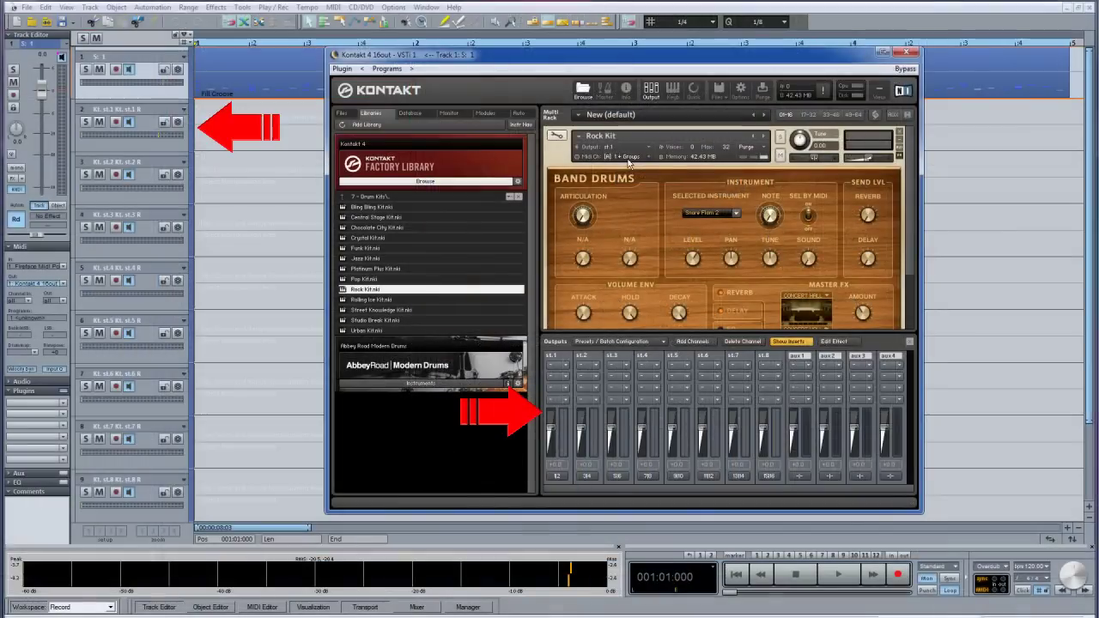
pyautogui.press('space')
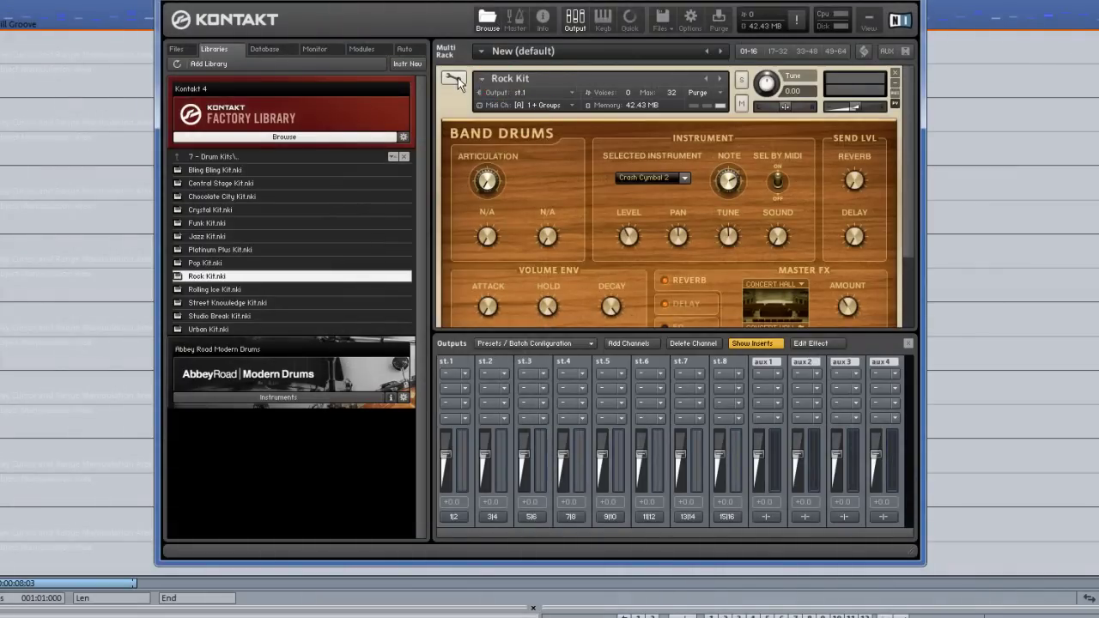
# Step: Enter Rock Kit edit mode, select the Bass Drum group and set its Amplifier output to st.1
pyautogui.click(457, 78)
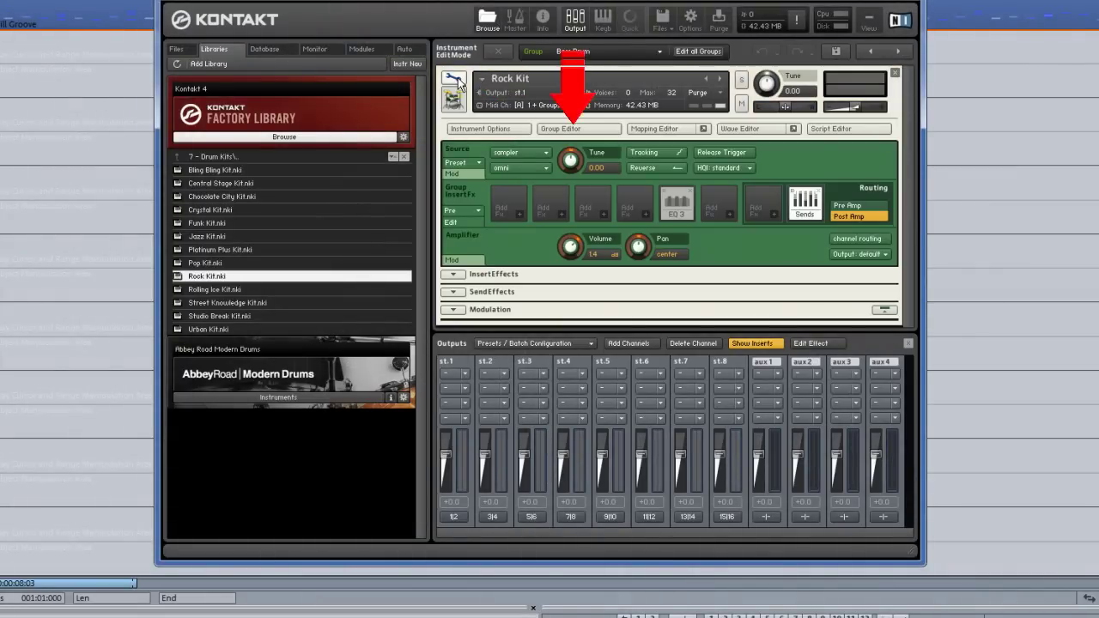
pyautogui.click(571, 130)
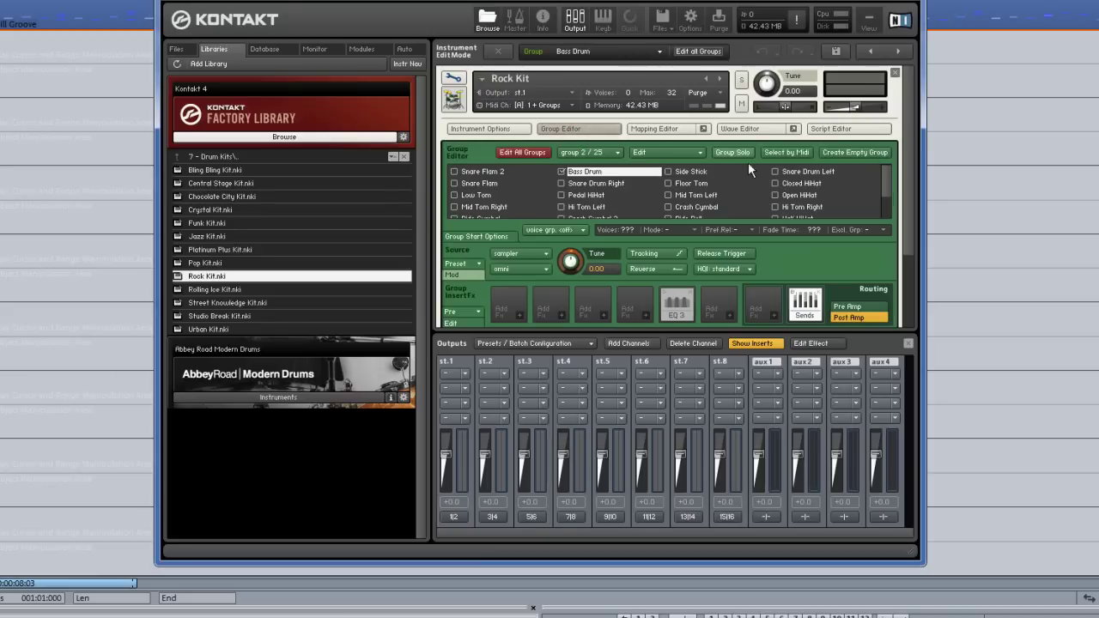
pyautogui.moveTo(906, 174); pyautogui.dragTo(904, 206)
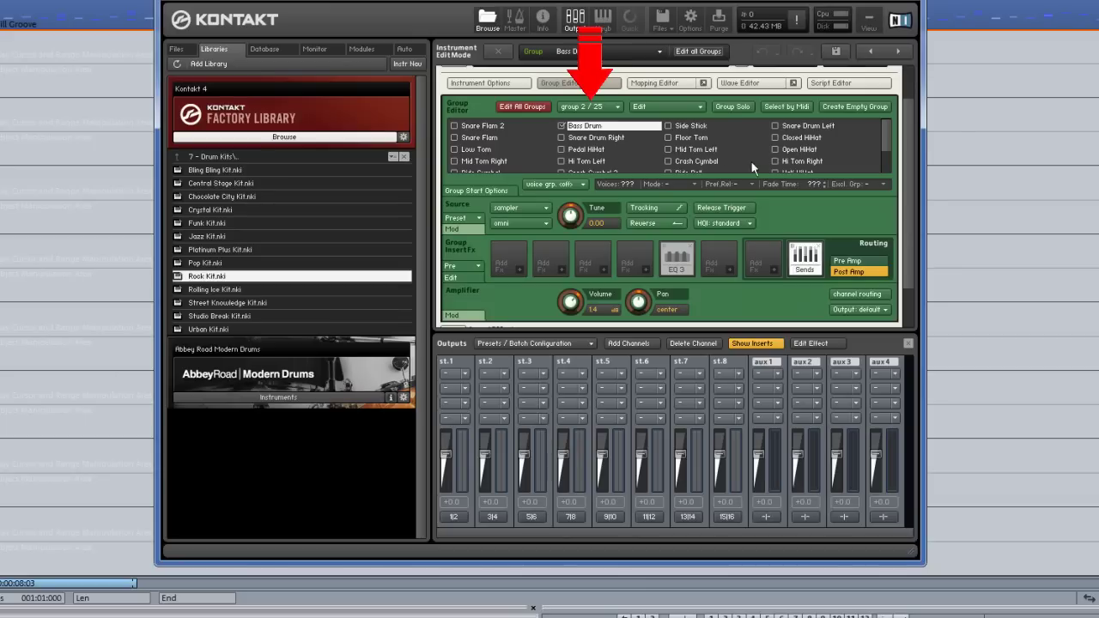
pyautogui.click(611, 107)
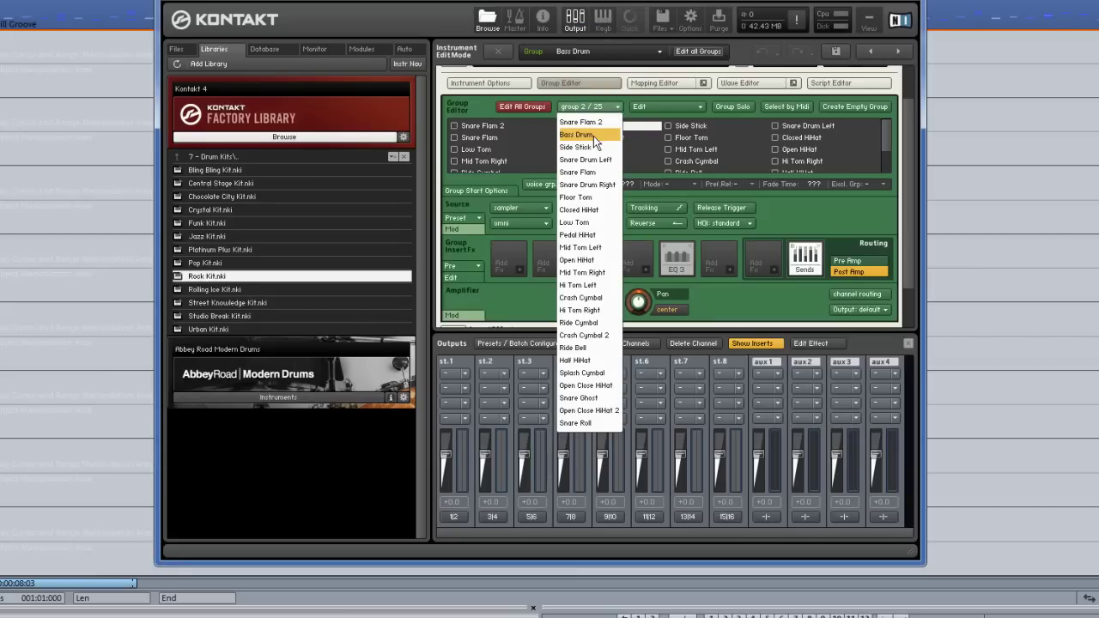
pyautogui.click(593, 136)
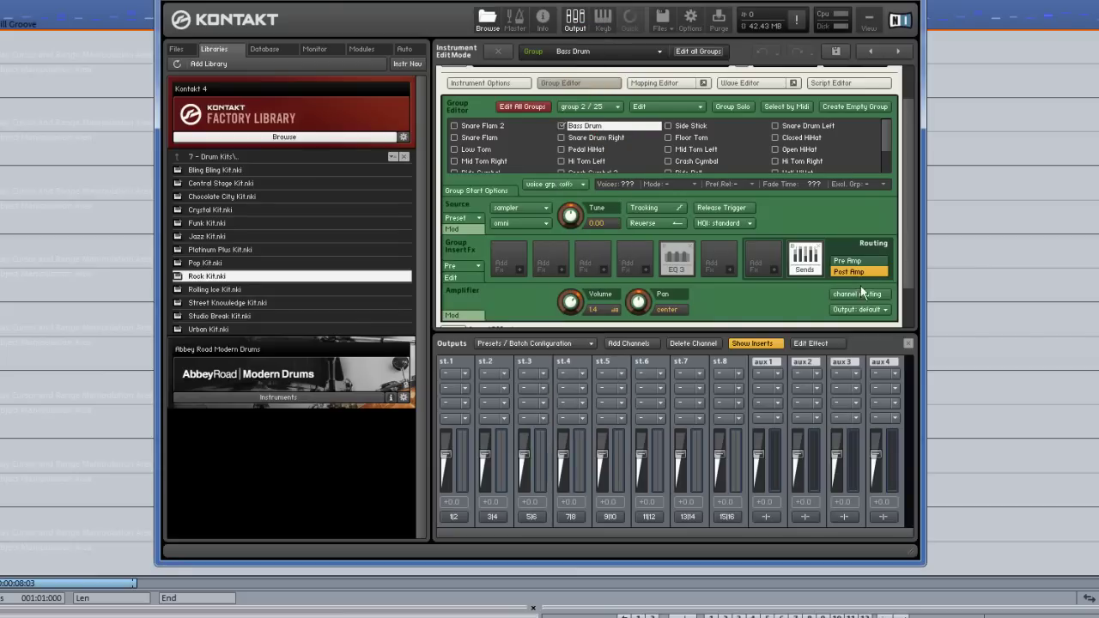
pyautogui.click(886, 310)
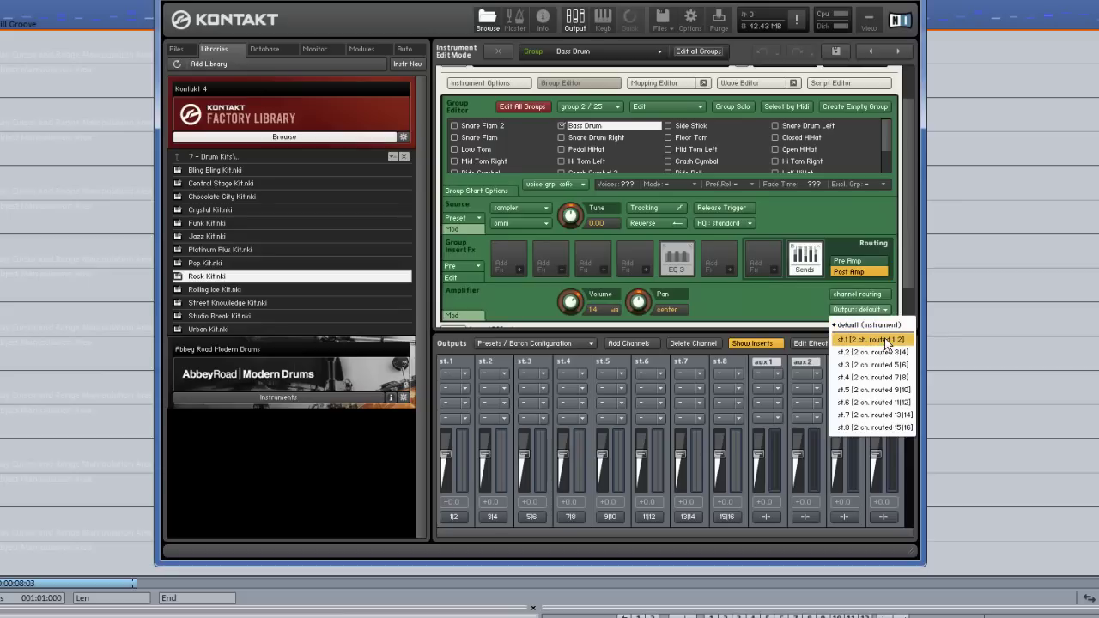
pyautogui.click(887, 341)
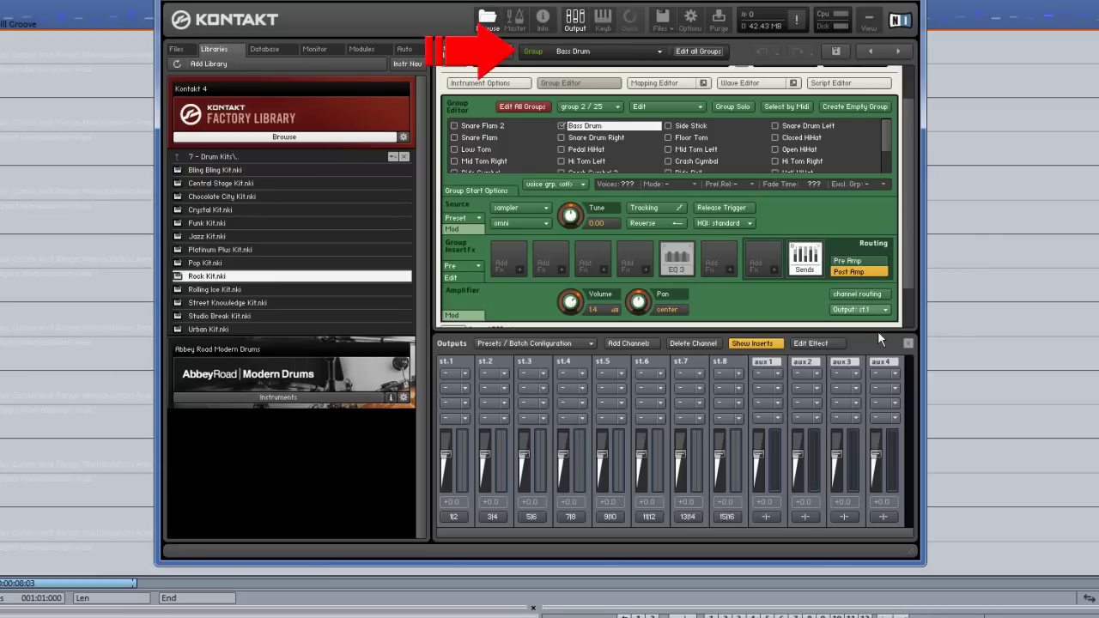
# Step: Select the Snare Drum Left group and set its Amplifier output to st.2
pyautogui.click(660, 53)
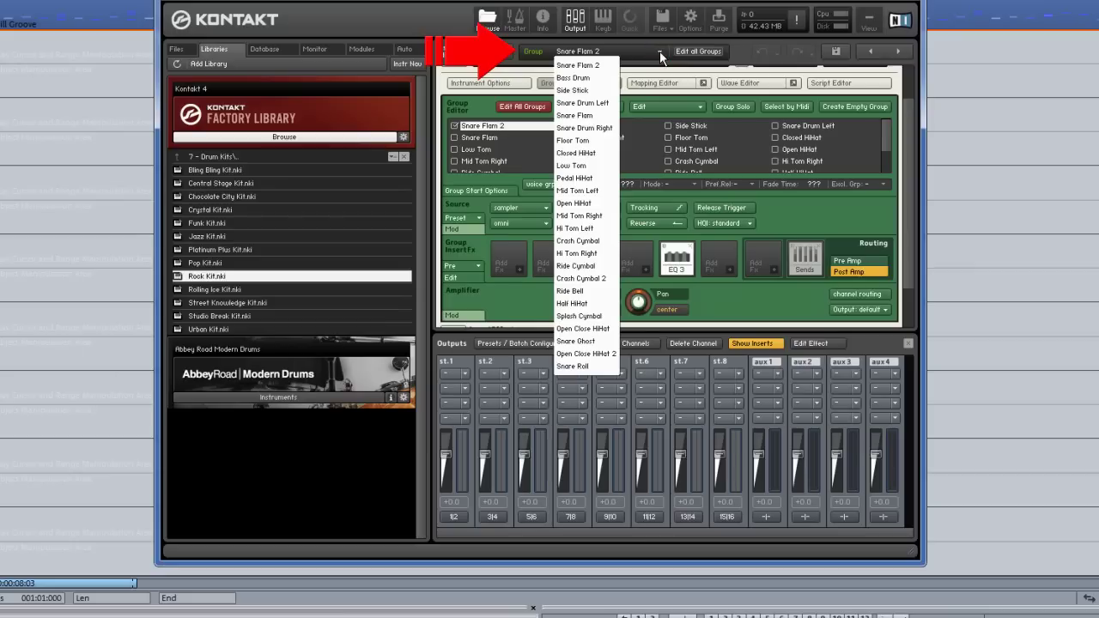
pyautogui.click(601, 105)
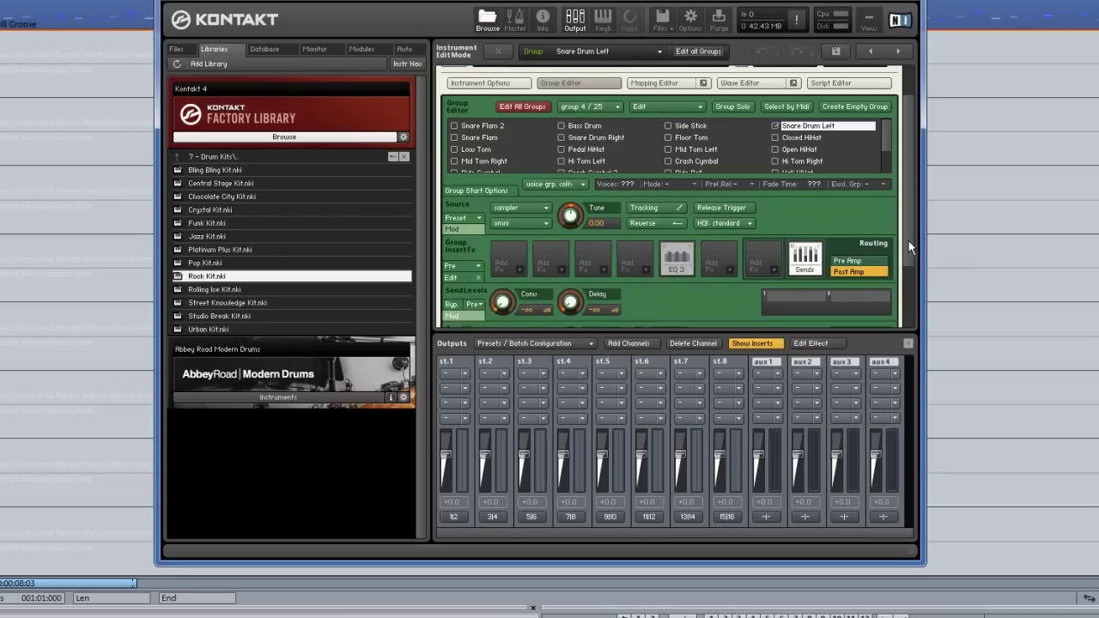
pyautogui.moveTo(910, 247); pyautogui.dragTo(910, 260)
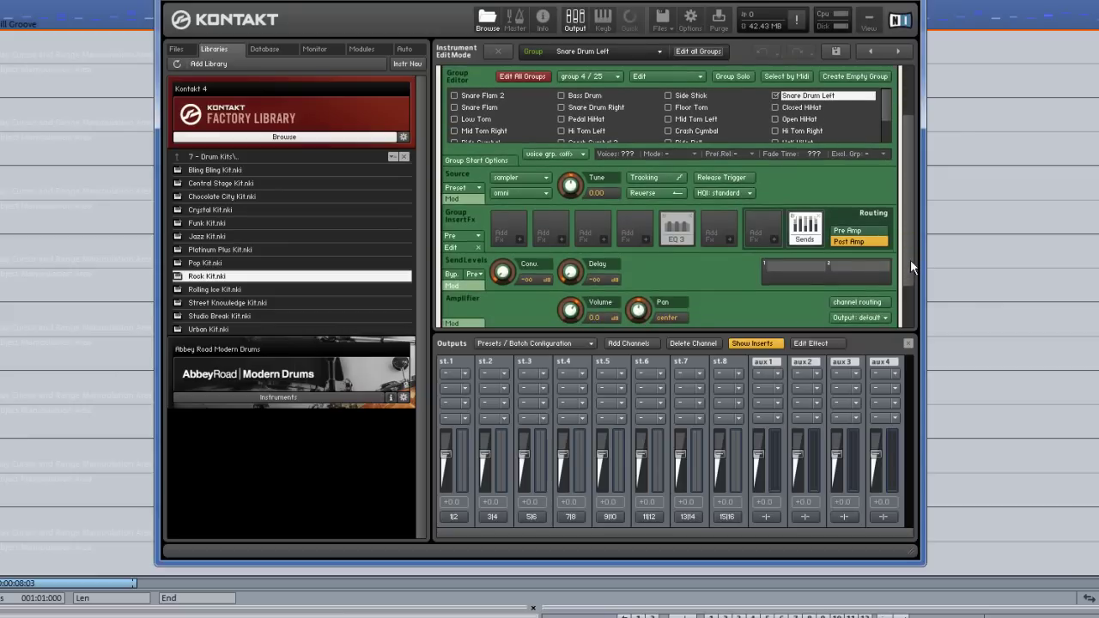
pyautogui.click(885, 319)
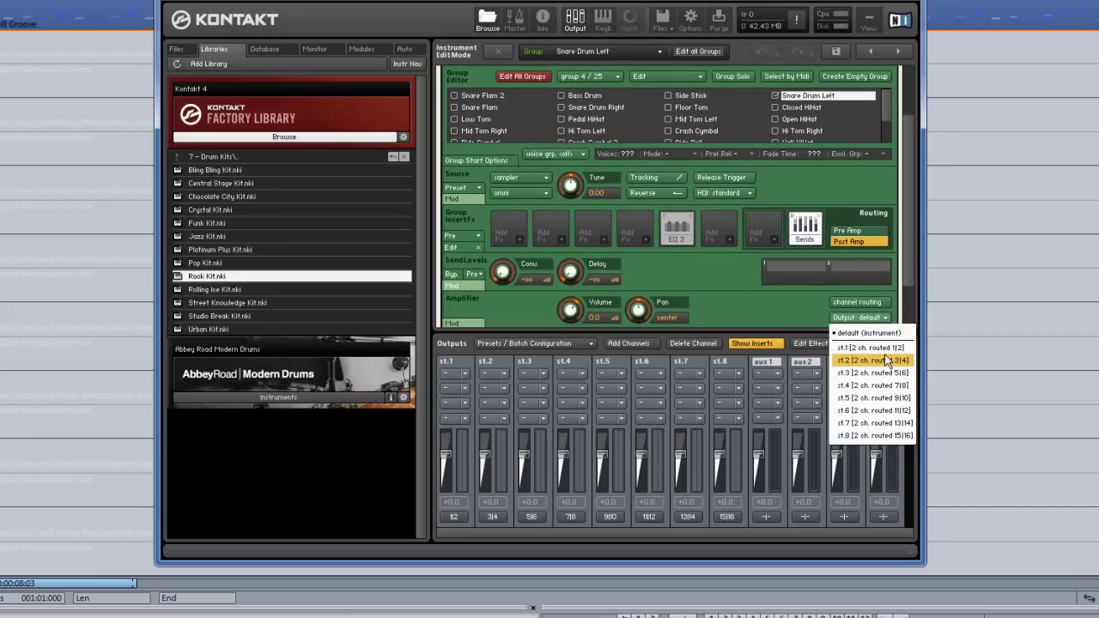
pyautogui.click(887, 360)
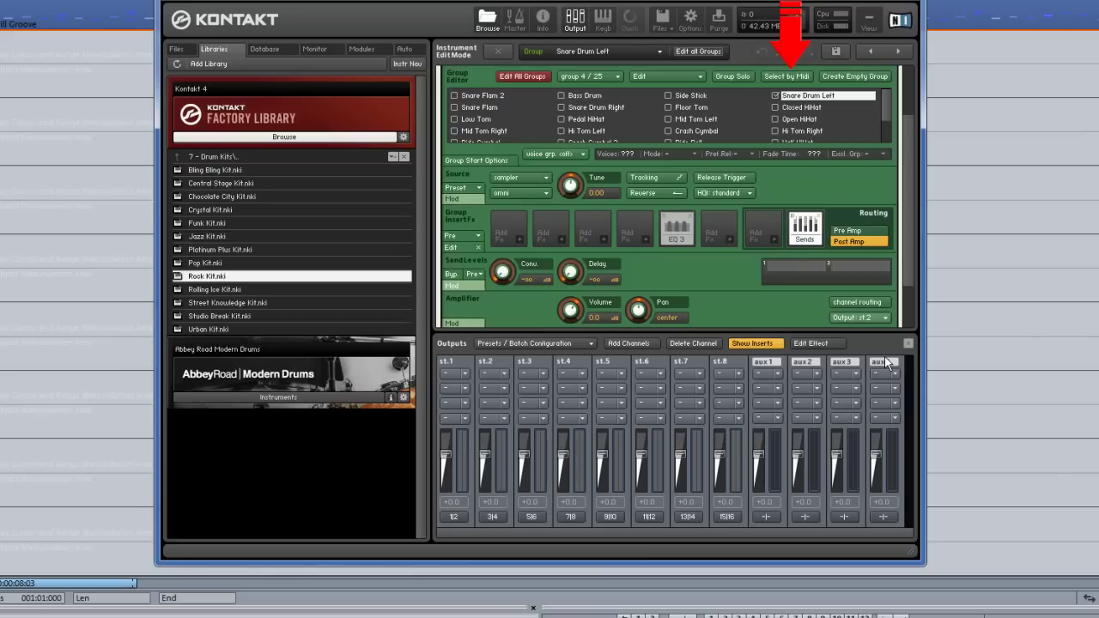
# Step: Enable Select by Midi and route Side Stick, Snare Flam and Snare Drum Right to st.2
pyautogui.click(785, 77)
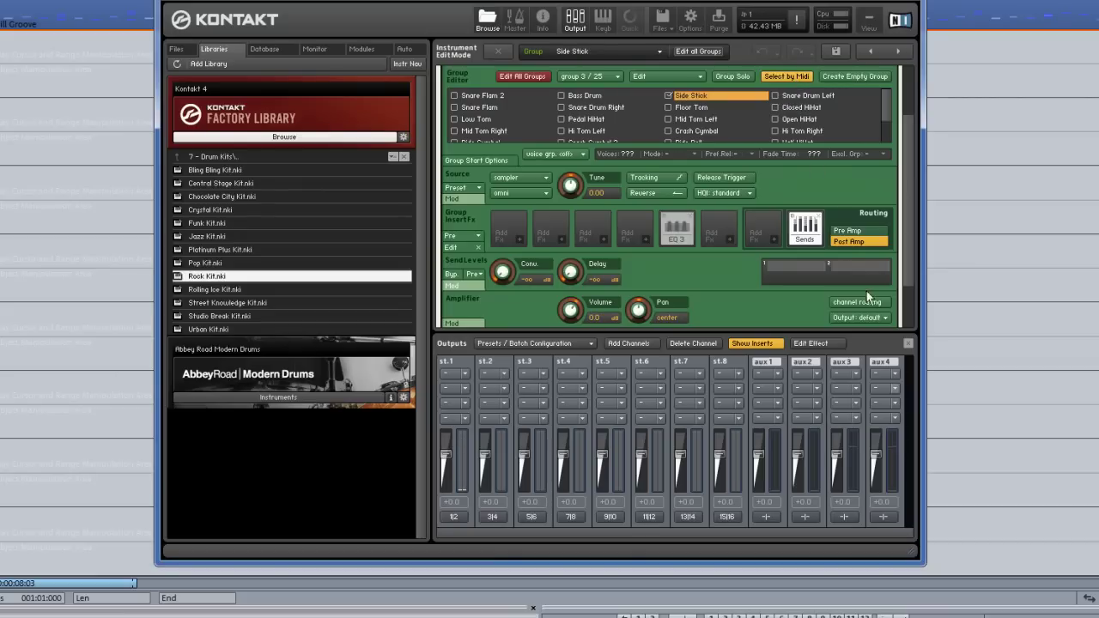
pyautogui.click(860, 317)
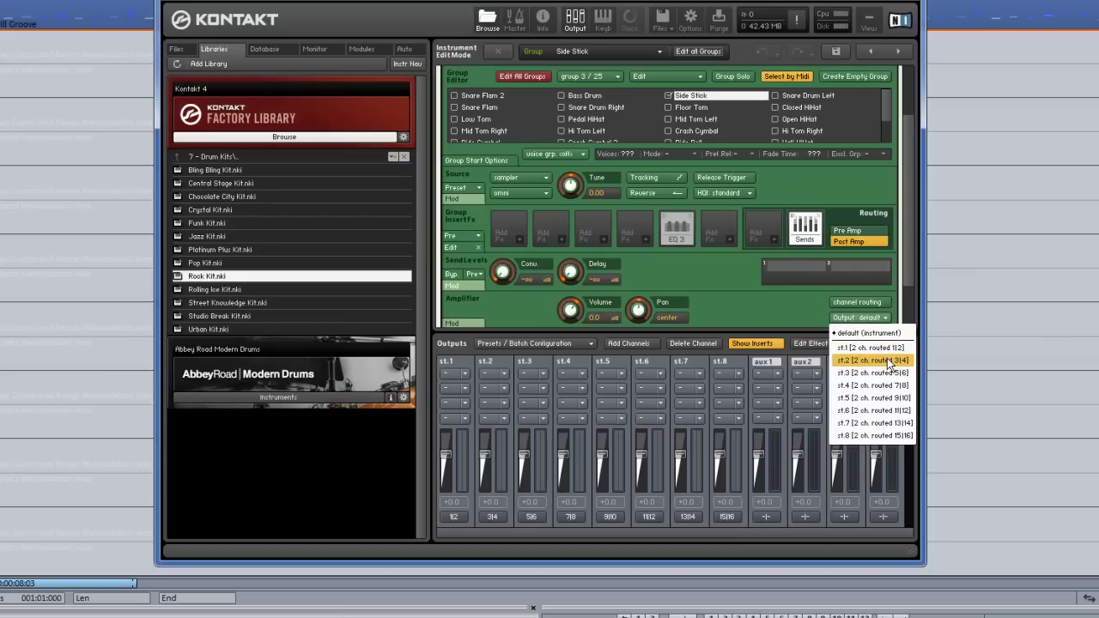
pyautogui.click(887, 360)
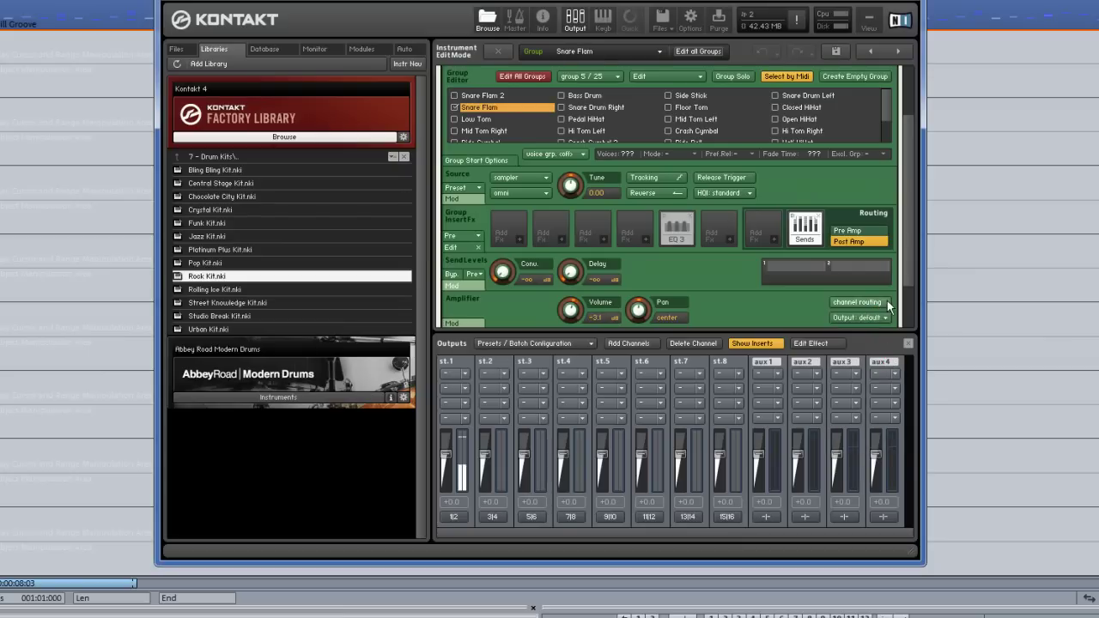
pyautogui.click(884, 318)
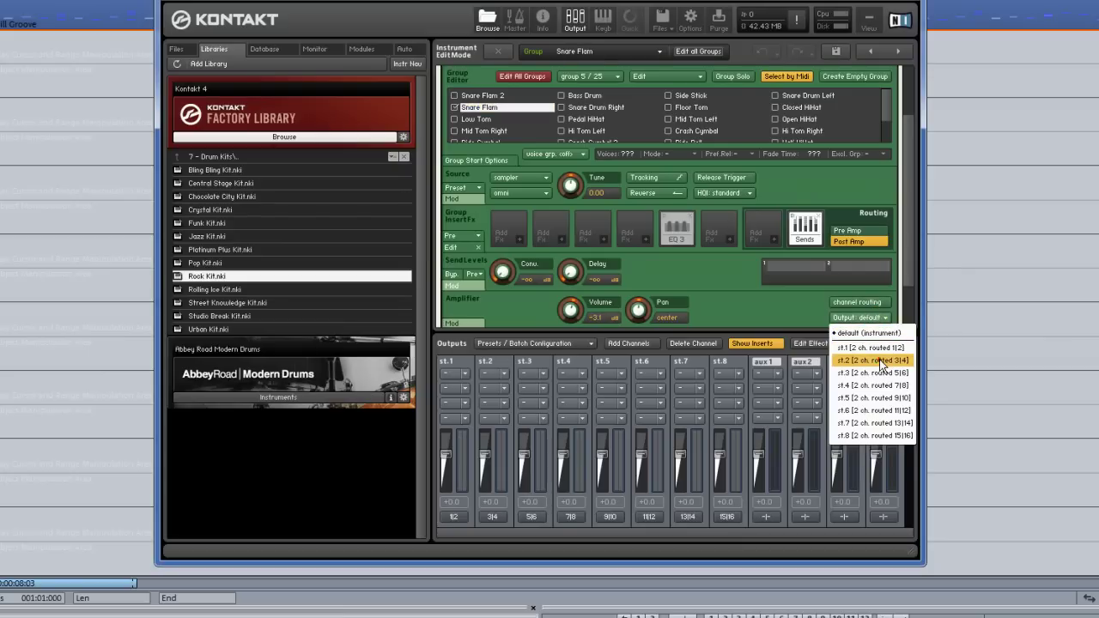
pyautogui.click(881, 360)
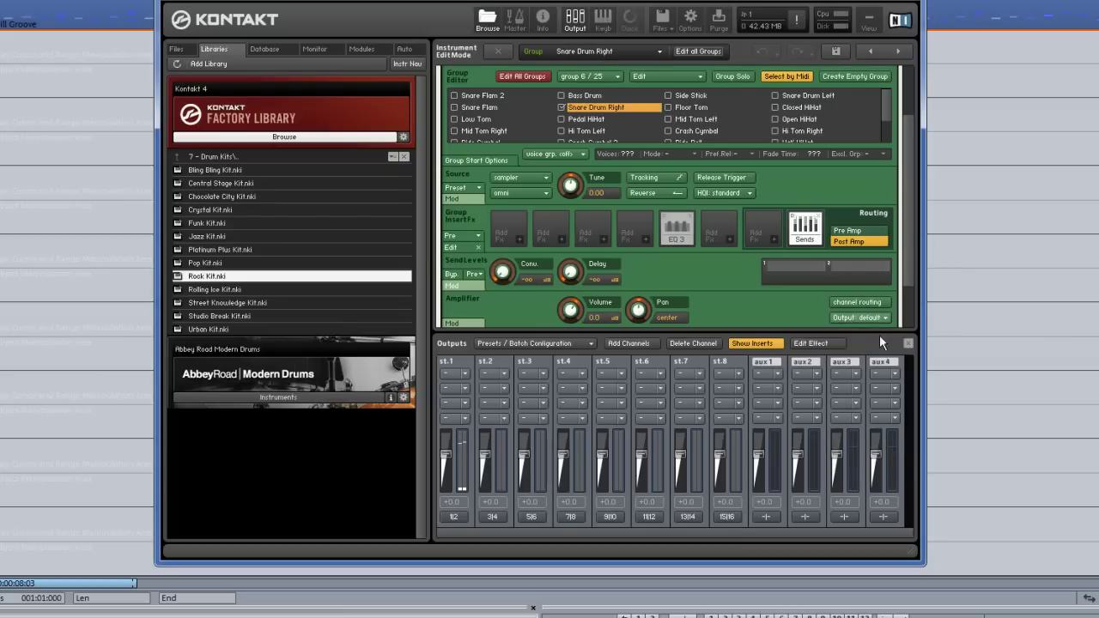
pyautogui.click(879, 320)
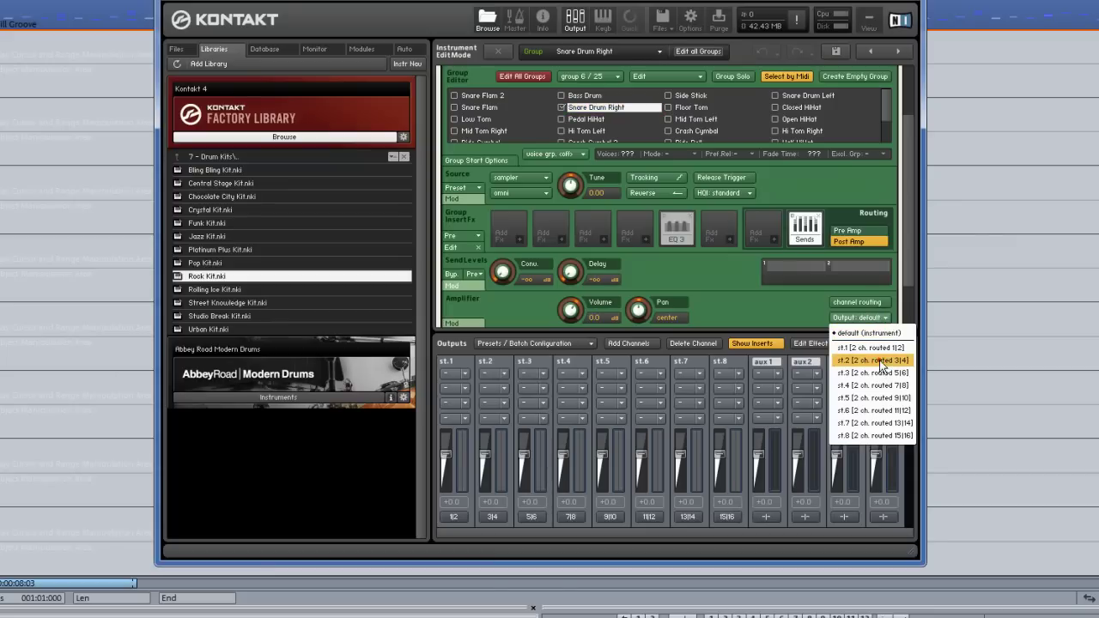
pyautogui.click(882, 361)
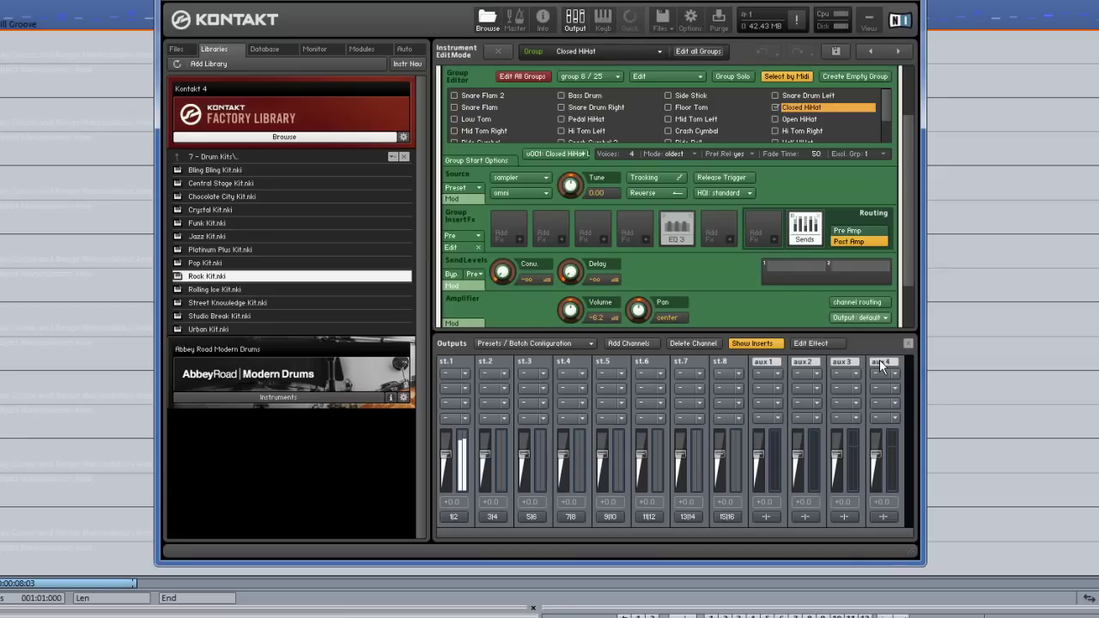
# Step: Route Closed, Pedal, Open, Half, Open Close and Open Close 2 HiHat groups to st.3 [2 ch. routed 5|6]
pyautogui.click(879, 323)
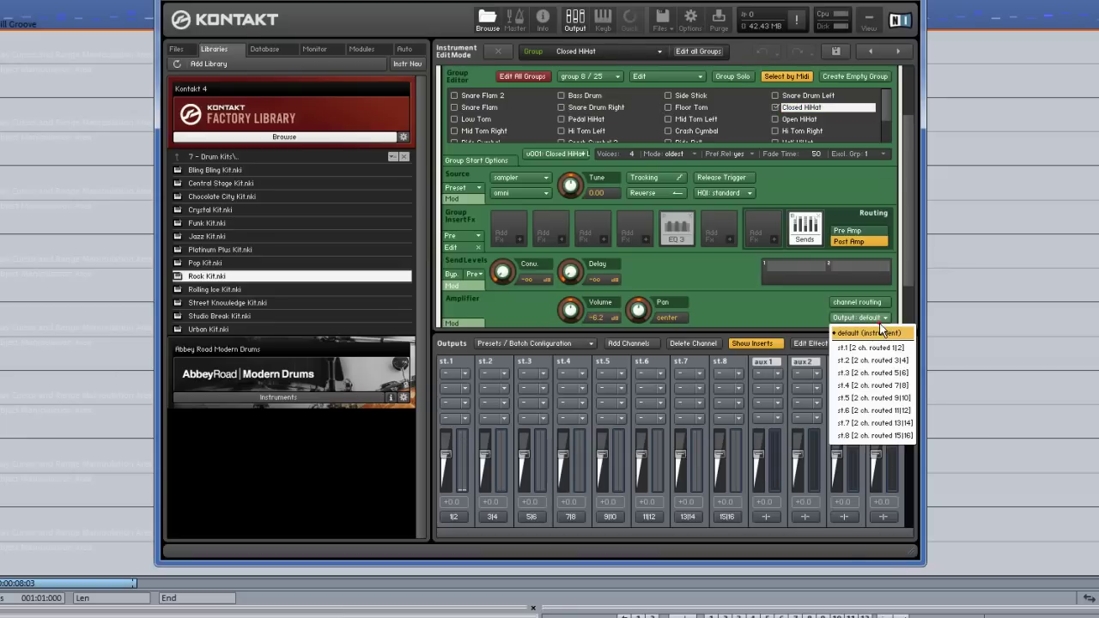
pyautogui.click(886, 378)
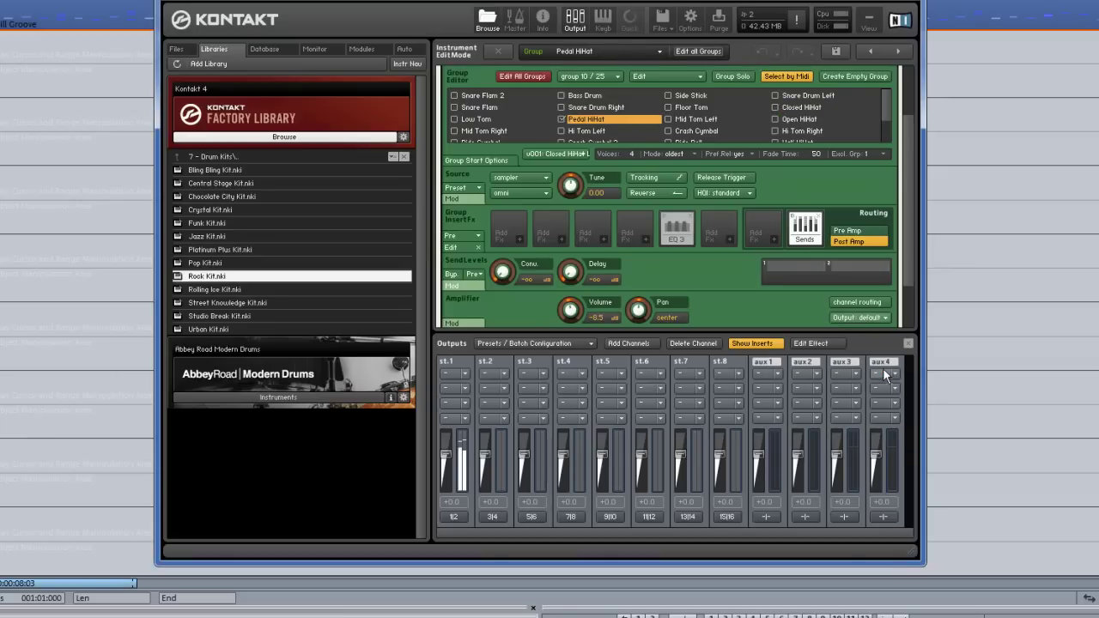
pyautogui.click(876, 319)
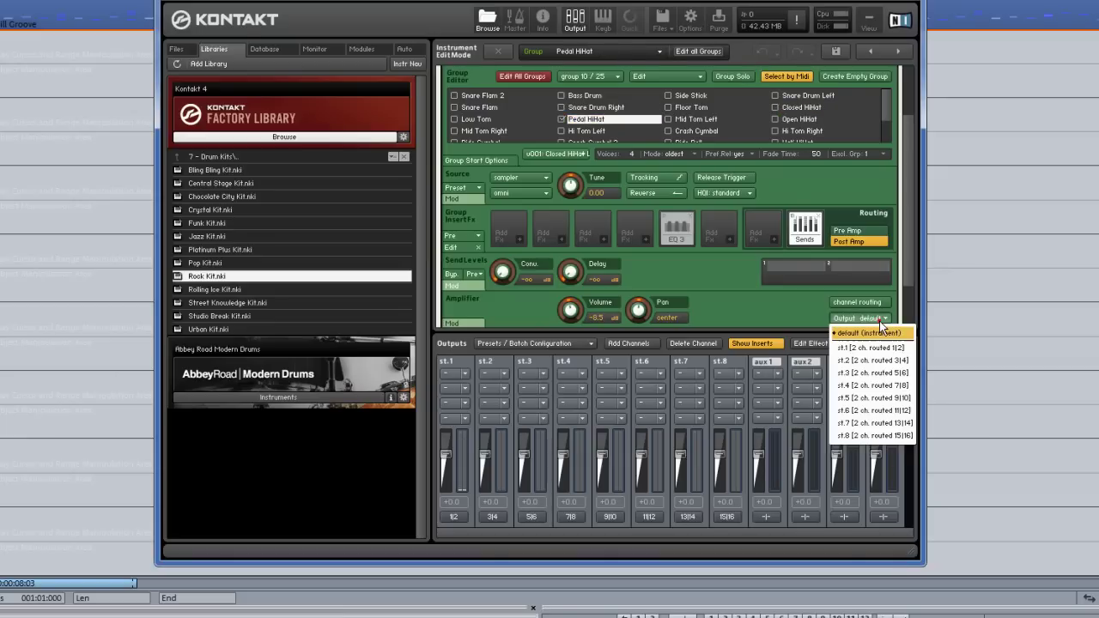
pyautogui.click(884, 375)
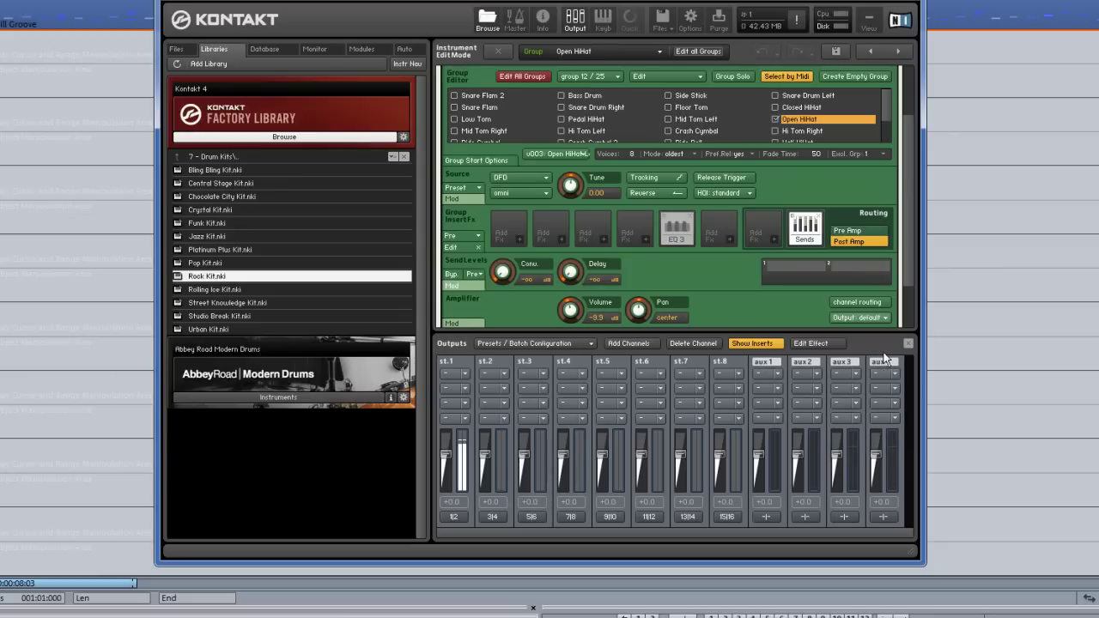
pyautogui.click(883, 320)
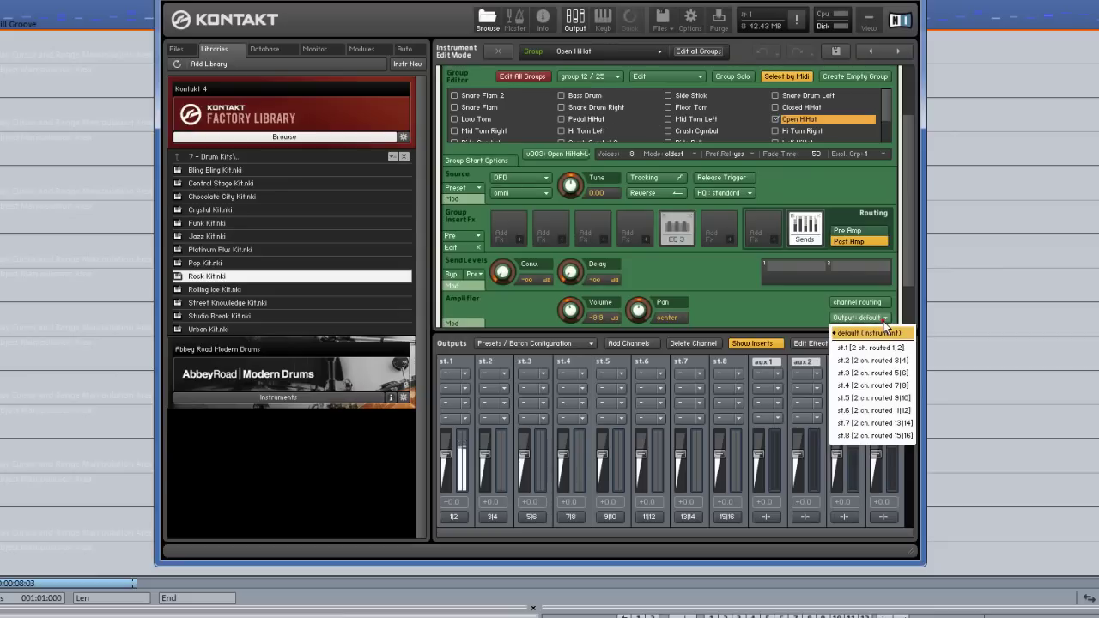
pyautogui.click(885, 376)
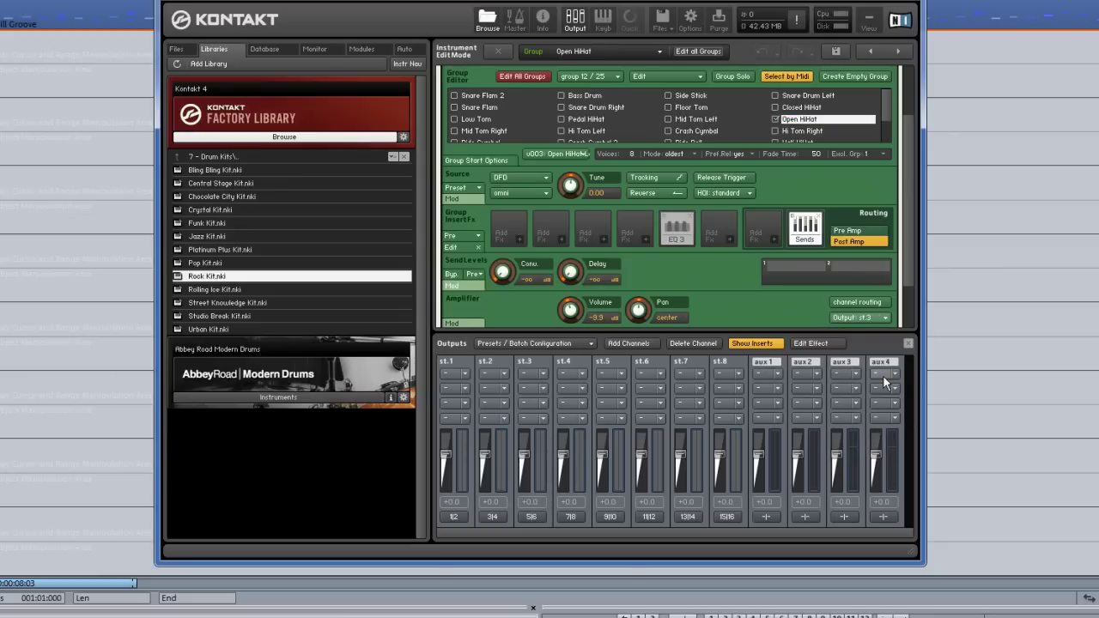
pyautogui.click(885, 319)
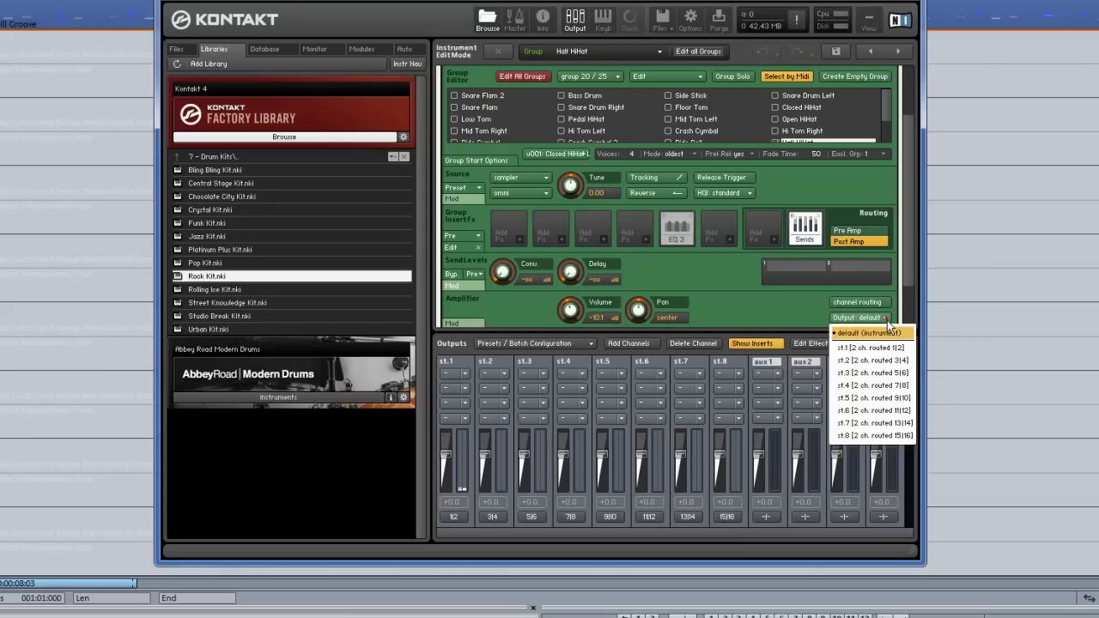
pyautogui.click(887, 374)
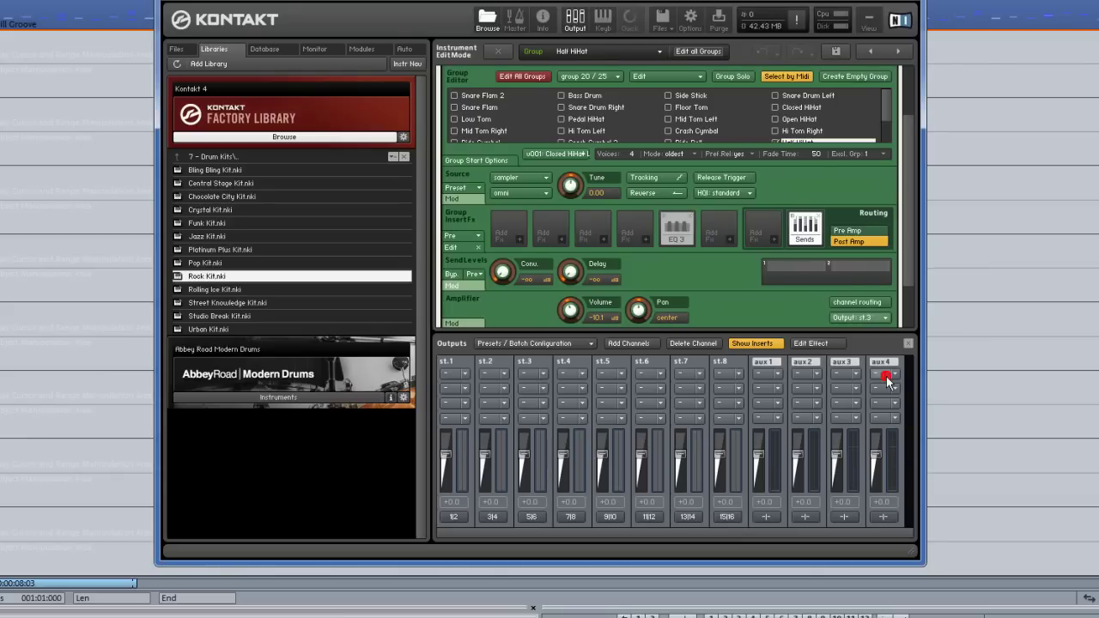
pyautogui.click(884, 320)
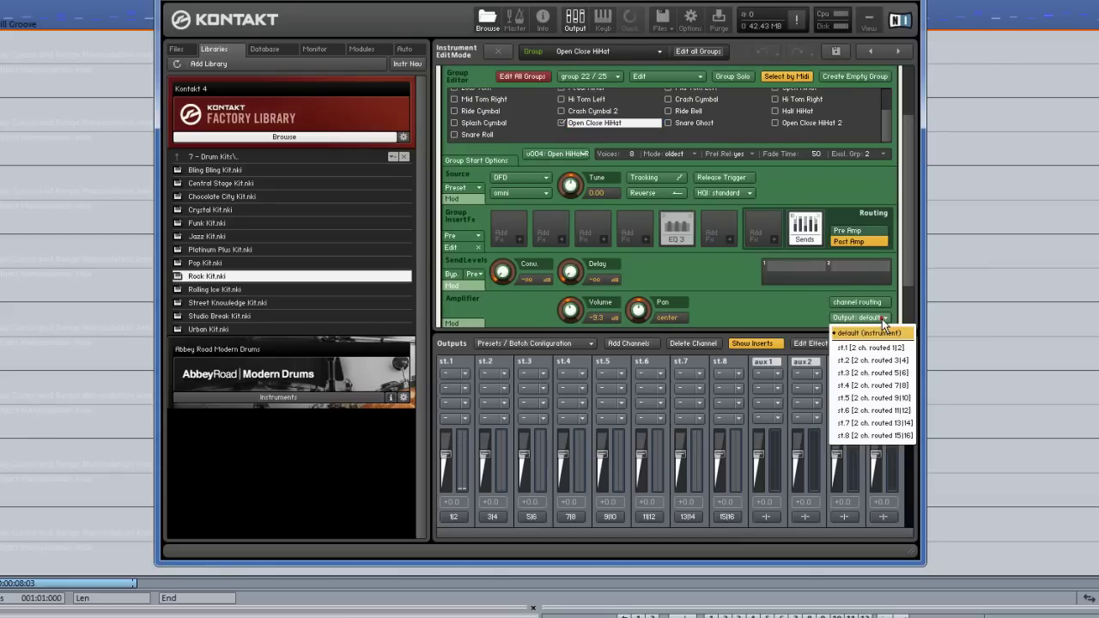
pyautogui.click(885, 372)
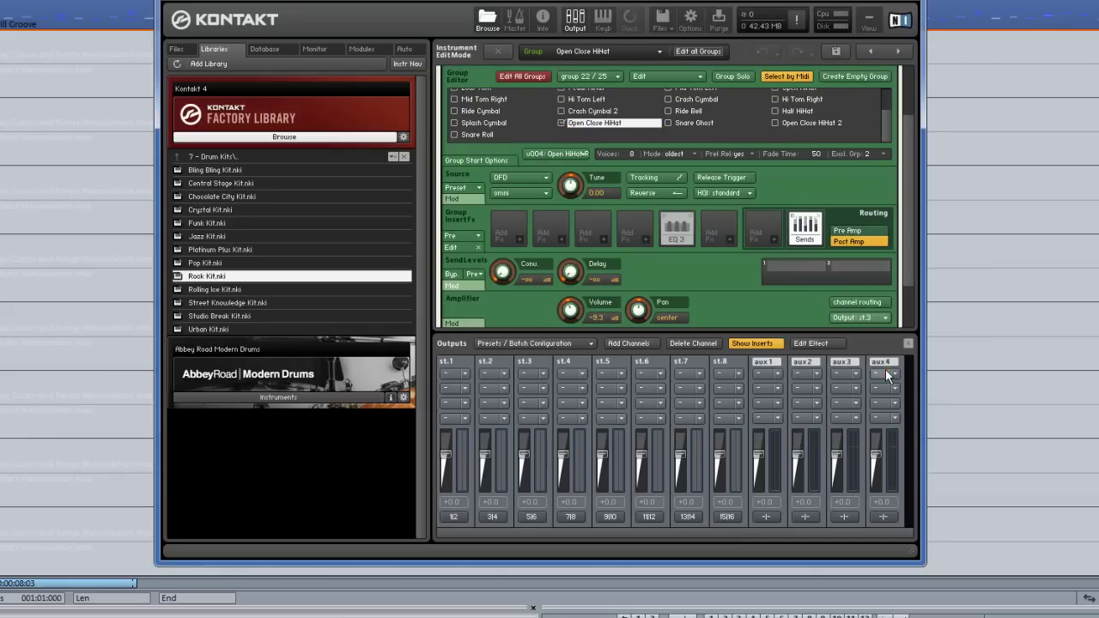
pyautogui.click(882, 321)
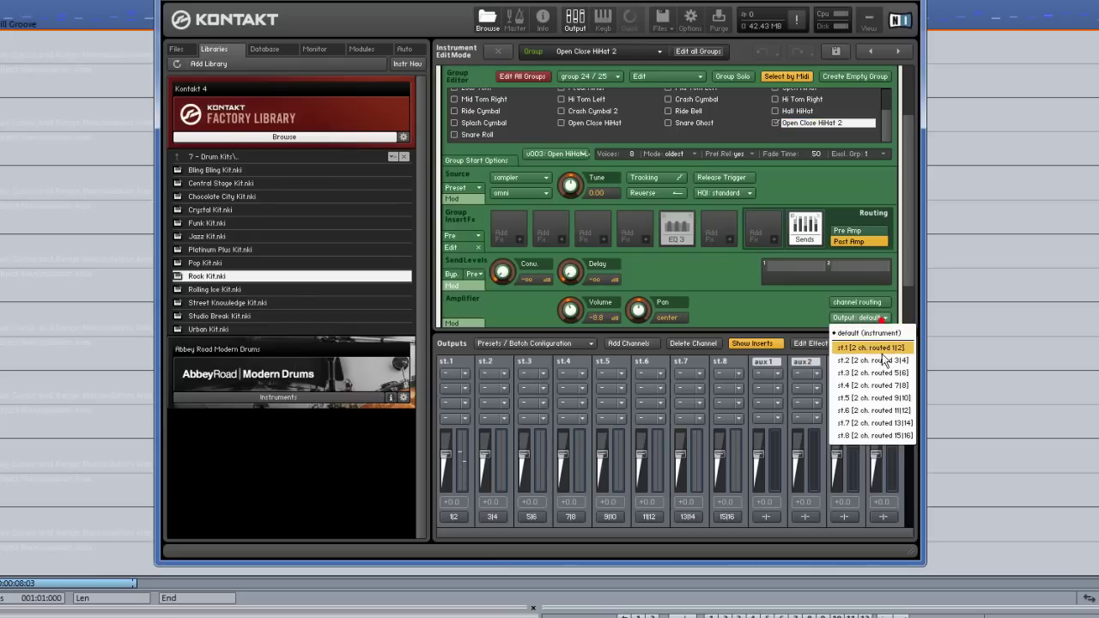
pyautogui.click(884, 374)
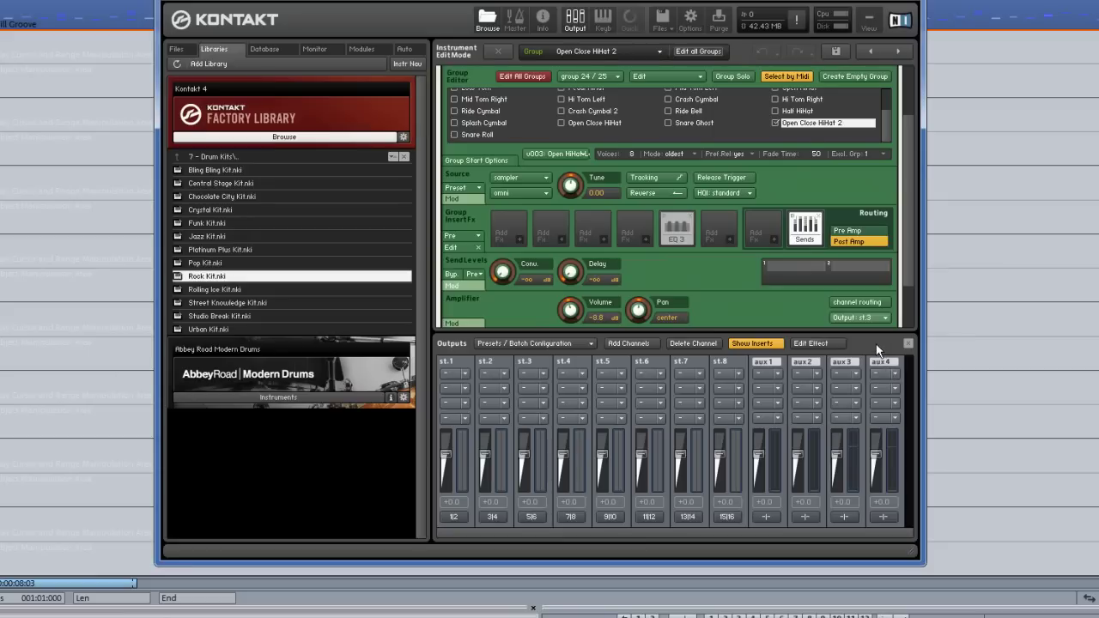
# Step: Assign Floor Tom an output, then route Low Tom, Mid Toms and Hi Toms to st.4
pyautogui.click(879, 321)
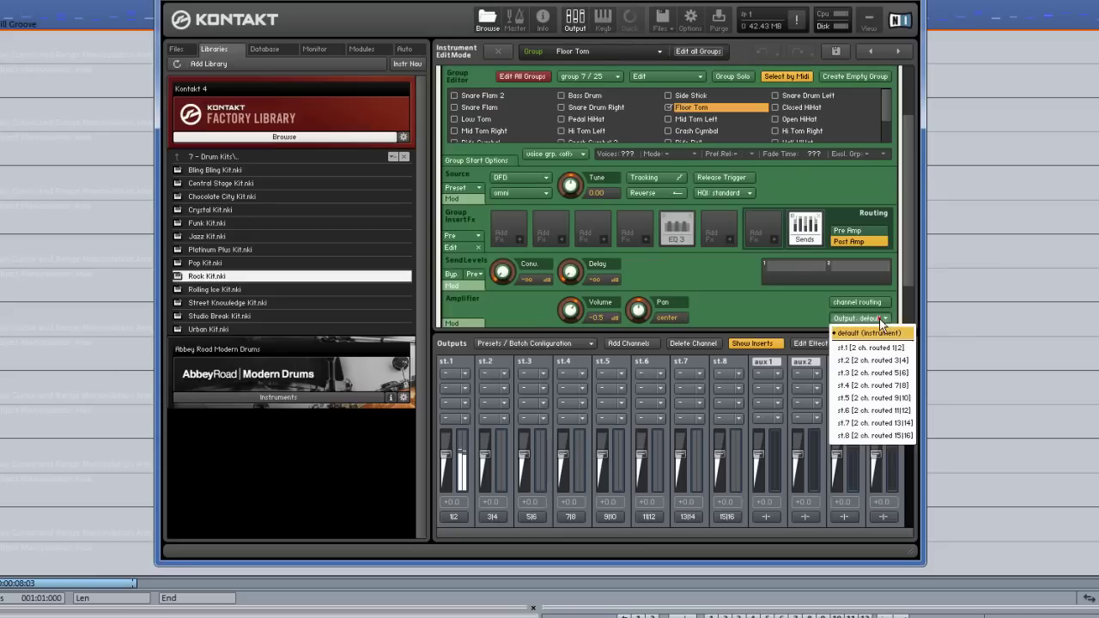
pyautogui.click(882, 373)
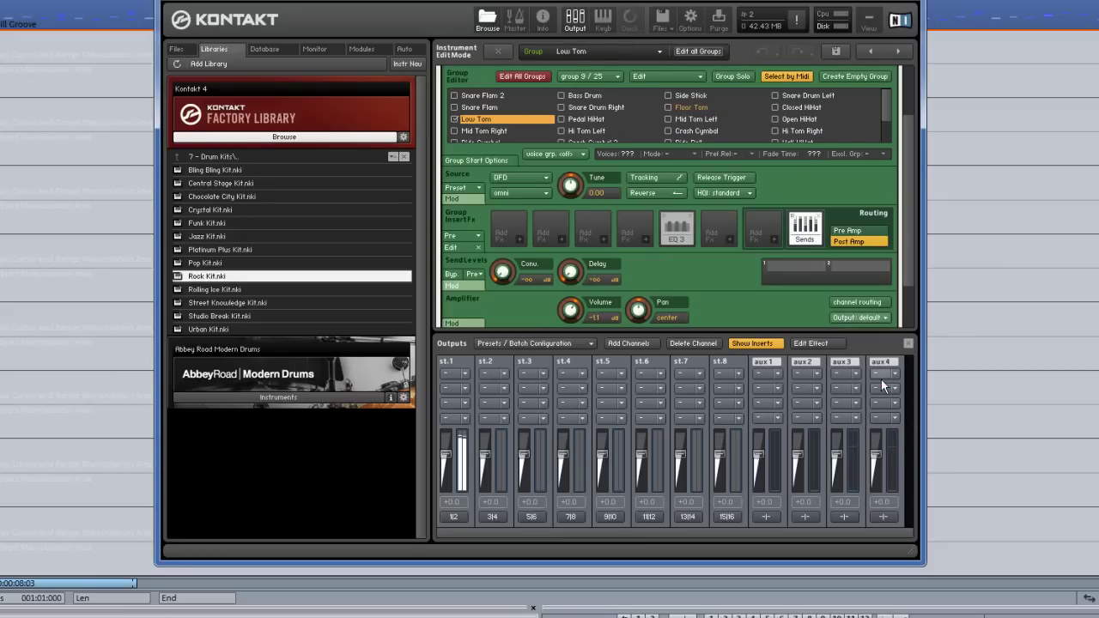
pyautogui.click(881, 319)
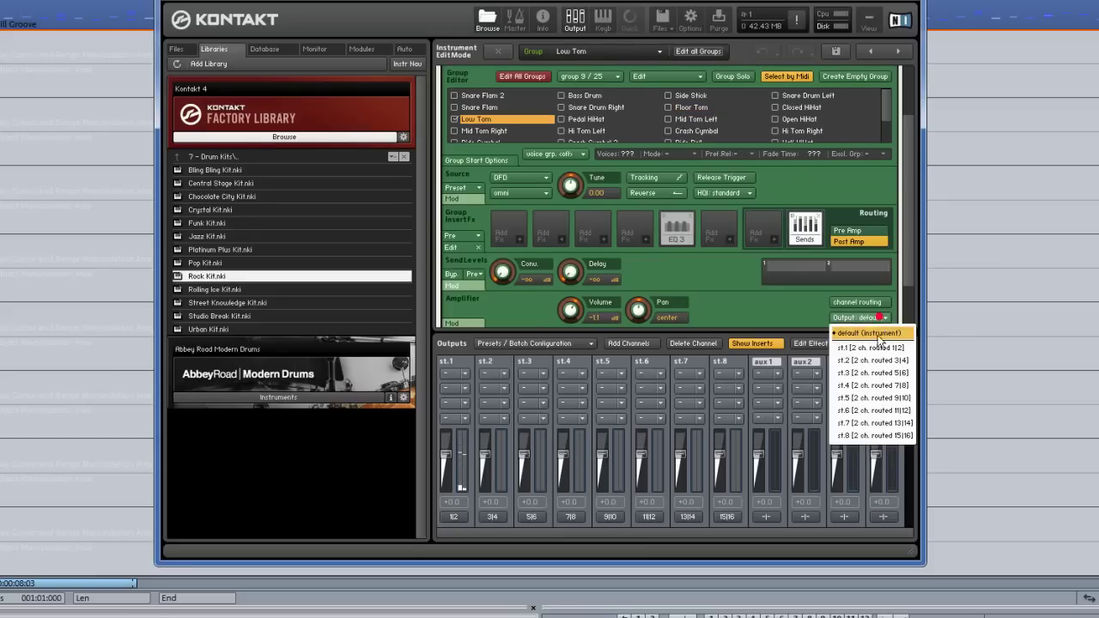
pyautogui.click(878, 387)
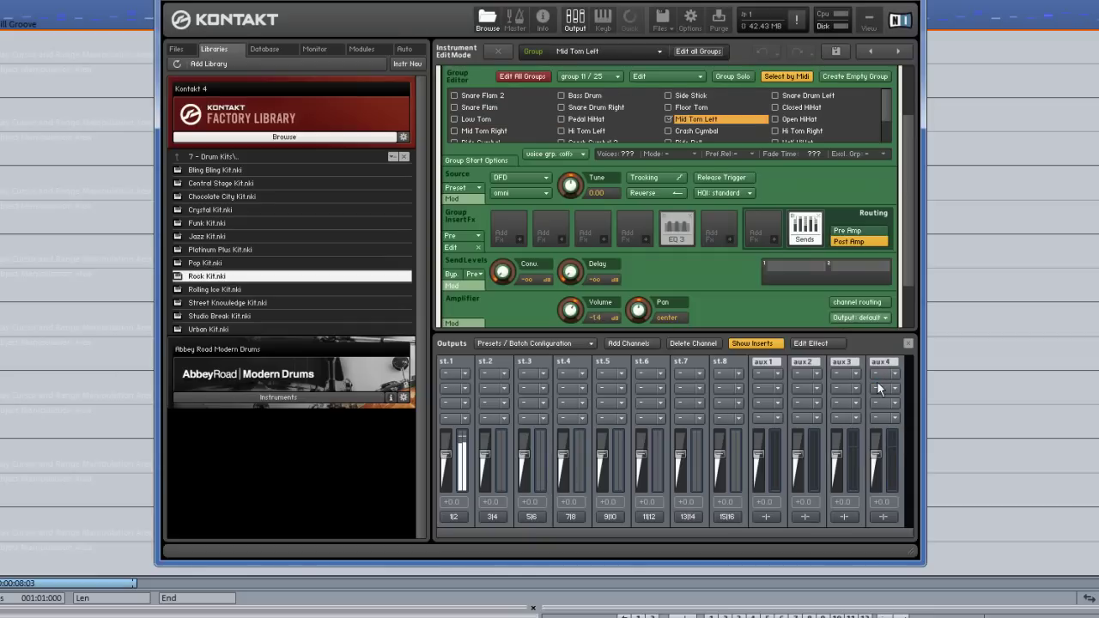
pyautogui.click(876, 319)
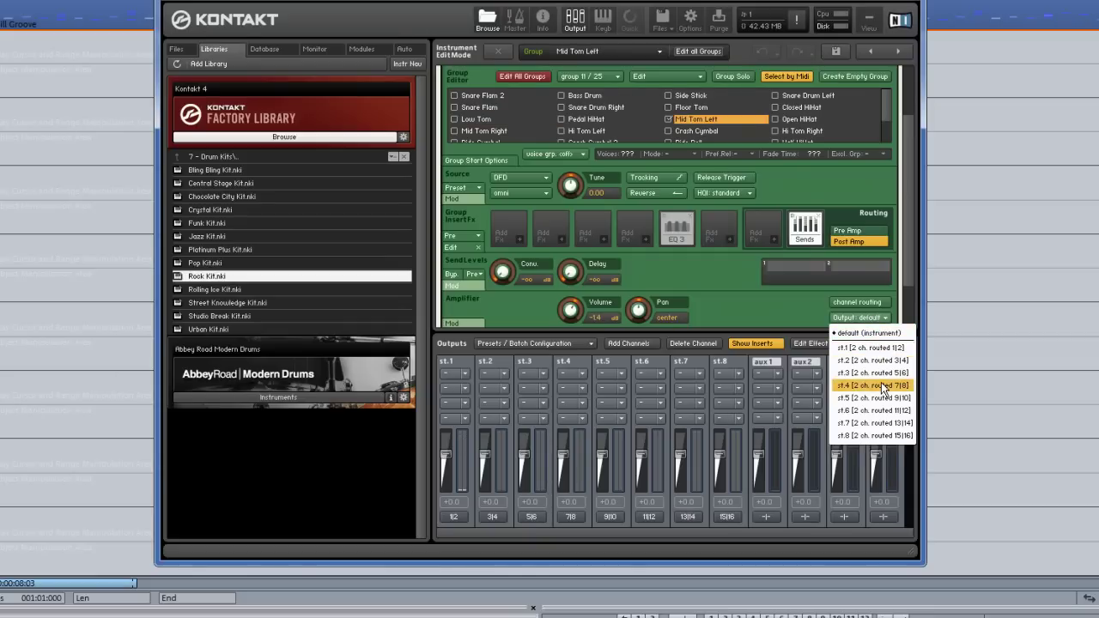
pyautogui.click(882, 387)
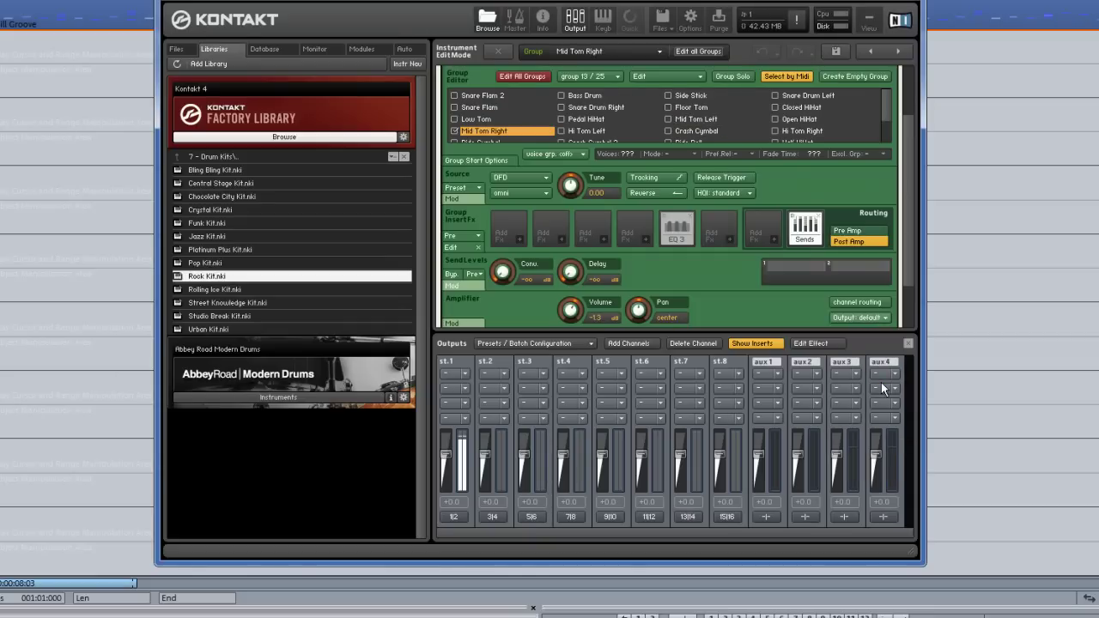
pyautogui.click(878, 316)
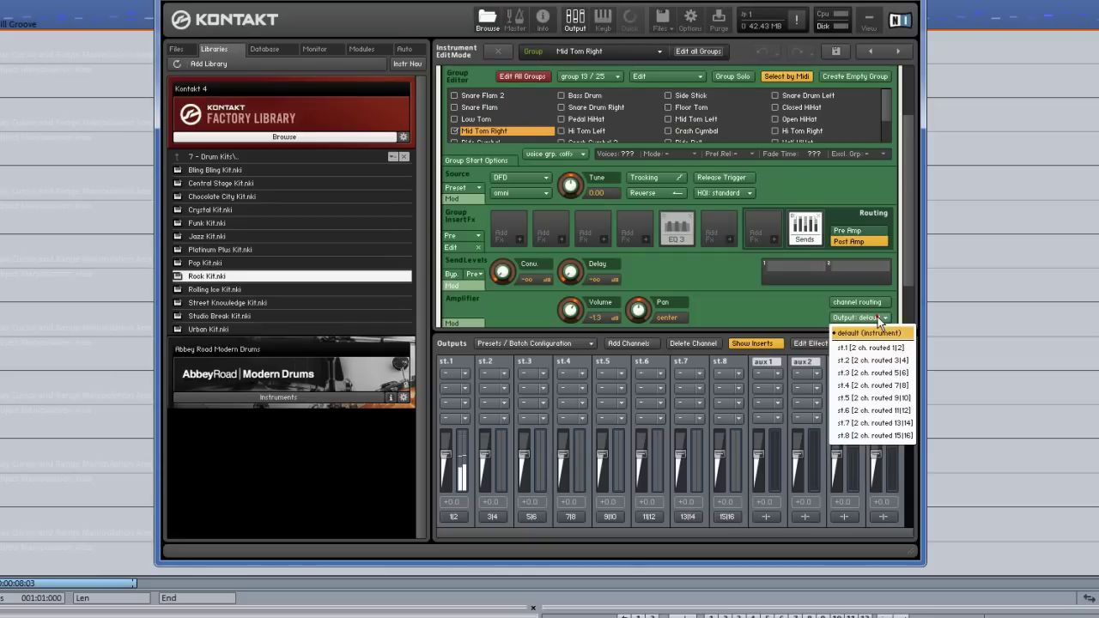
pyautogui.click(883, 386)
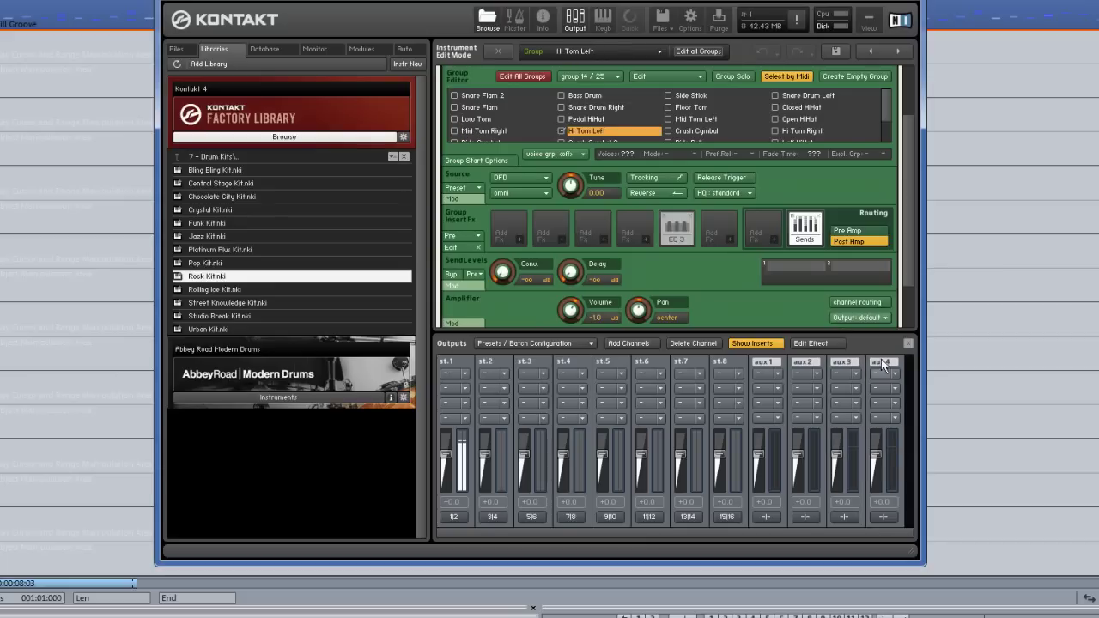
pyautogui.click(880, 318)
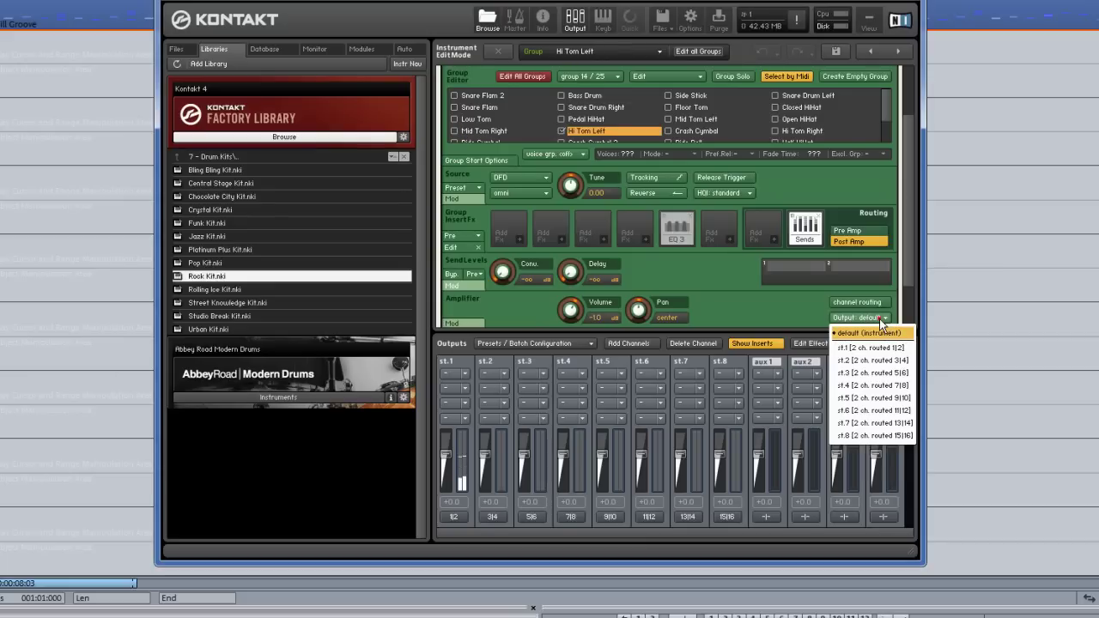
pyautogui.click(883, 387)
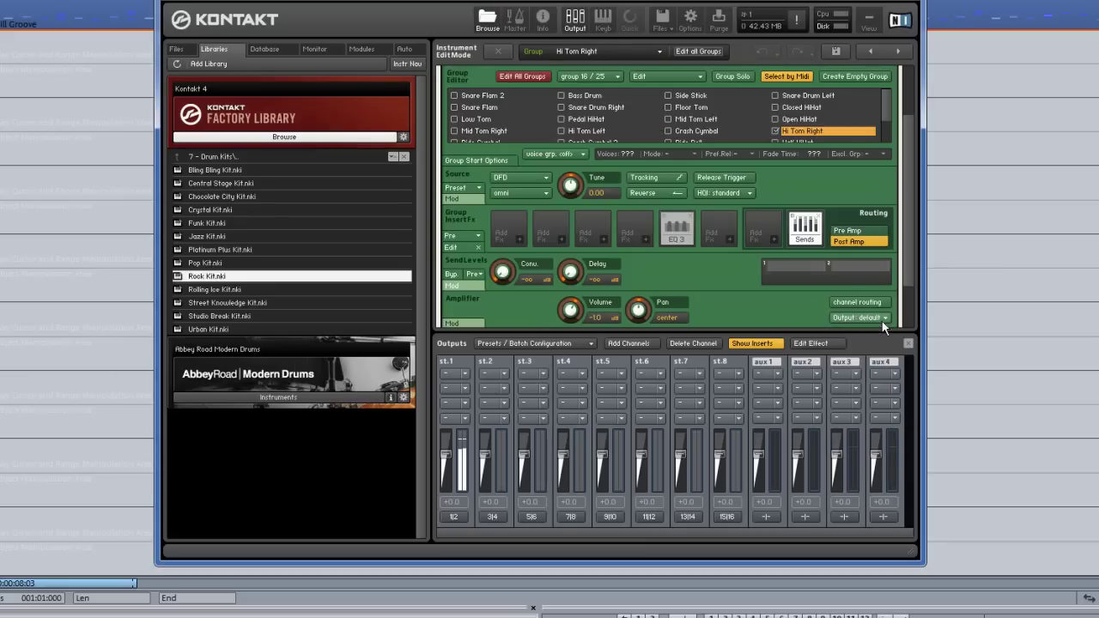
pyautogui.click(882, 319)
pyautogui.click(882, 387)
# Step: Set Crash Cymbal, Ride Cymbal, Crash Cymbal 2, Ride Bell and Splash Cymbal outputs to st.5
pyautogui.click(876, 324)
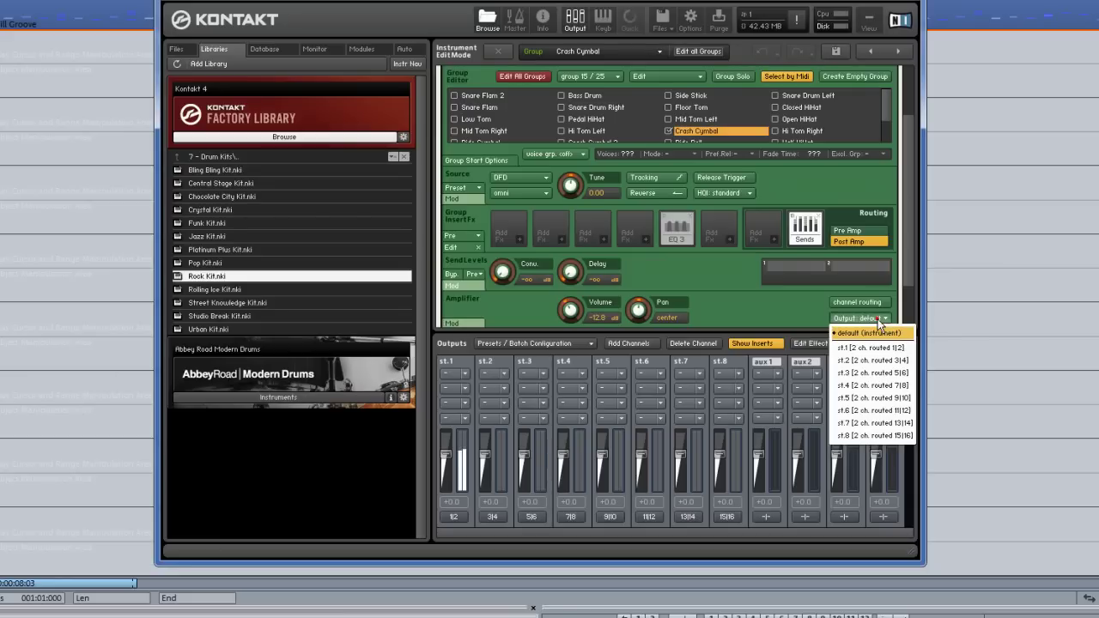
pyautogui.click(879, 398)
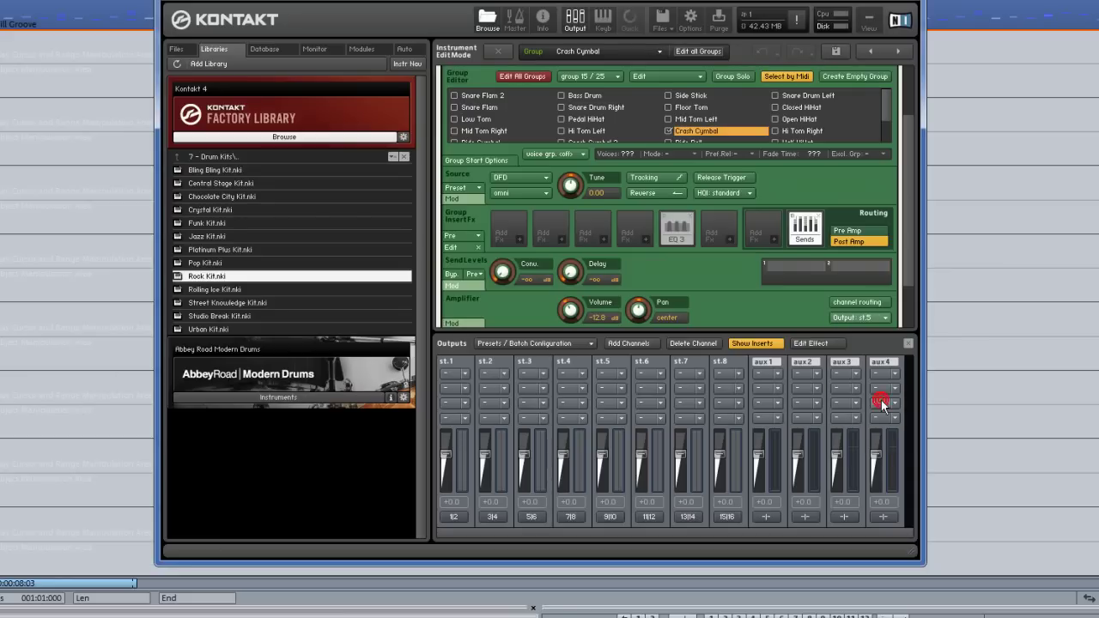
pyautogui.click(885, 320)
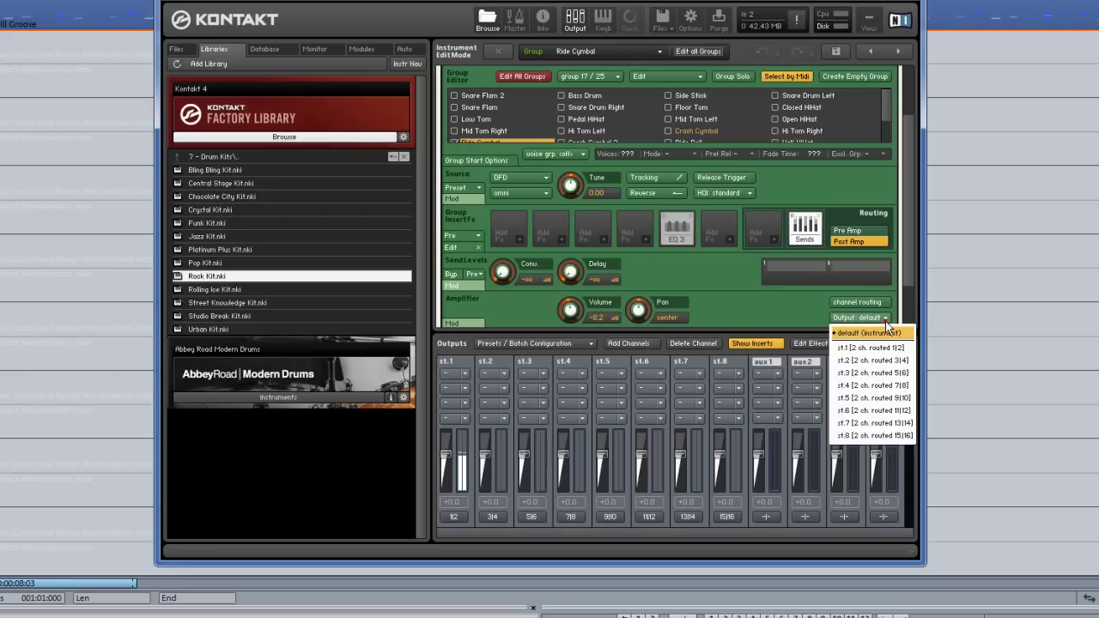
pyautogui.click(888, 397)
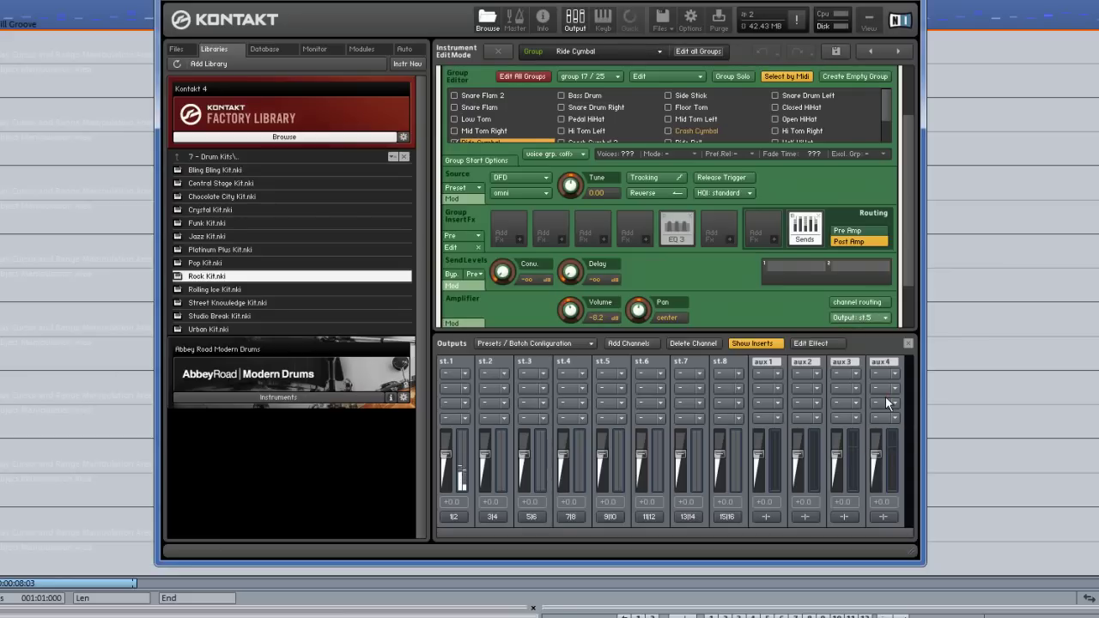
pyautogui.click(877, 320)
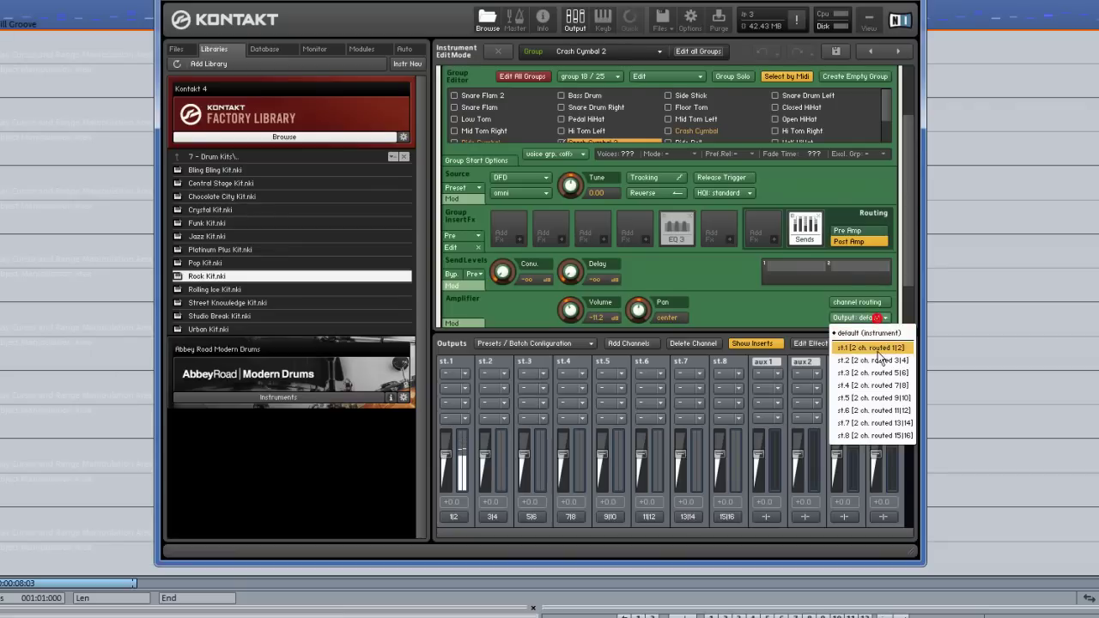
pyautogui.click(879, 398)
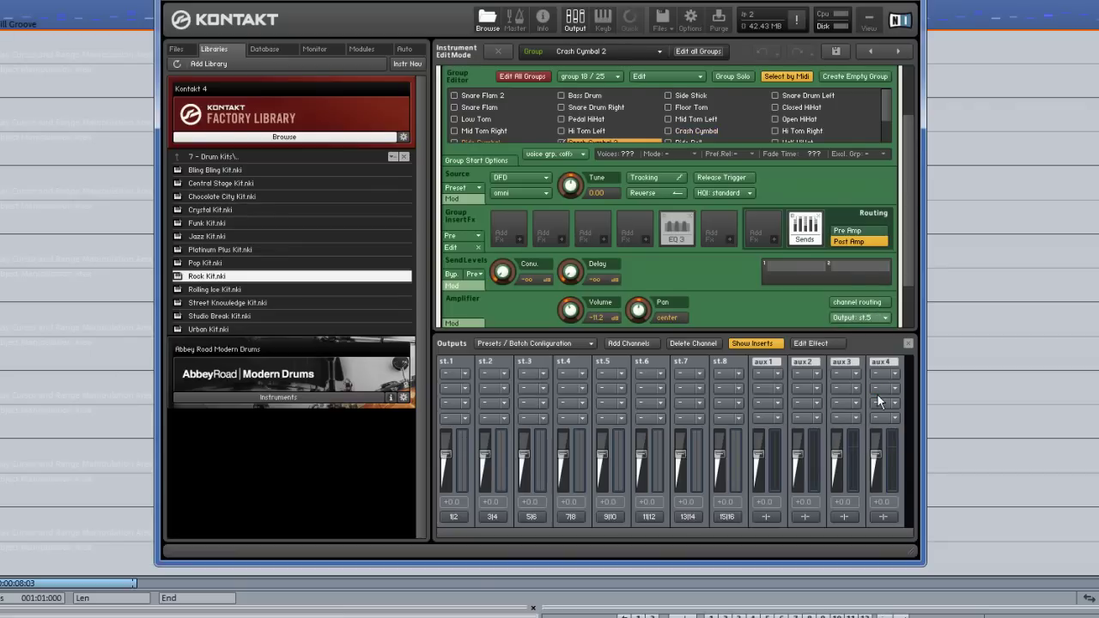
pyautogui.click(873, 318)
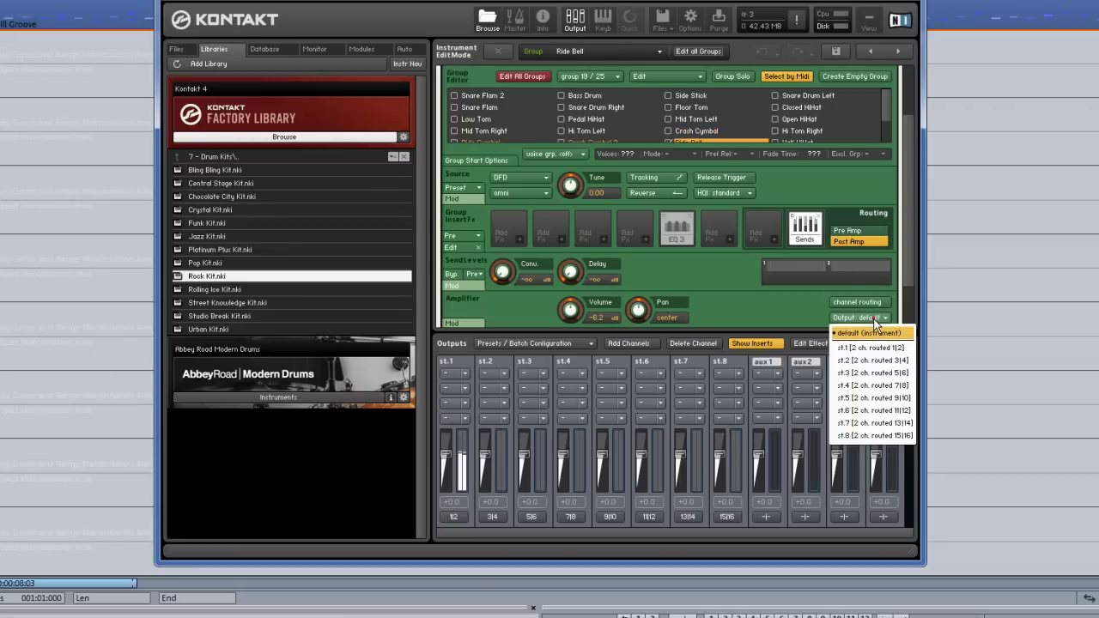
pyautogui.click(875, 393)
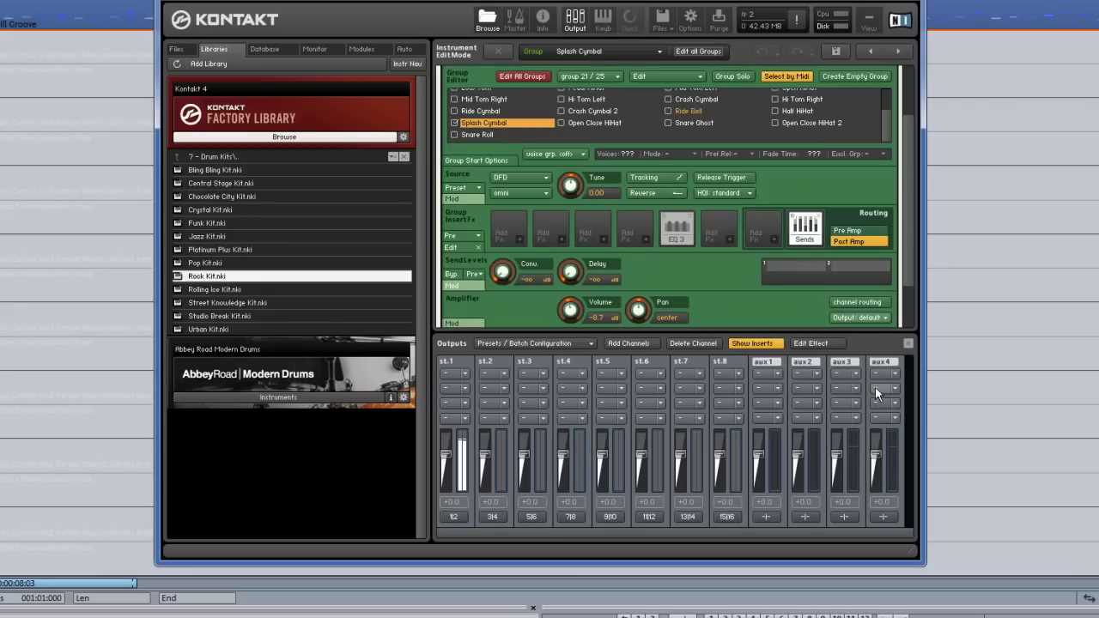
pyautogui.click(875, 324)
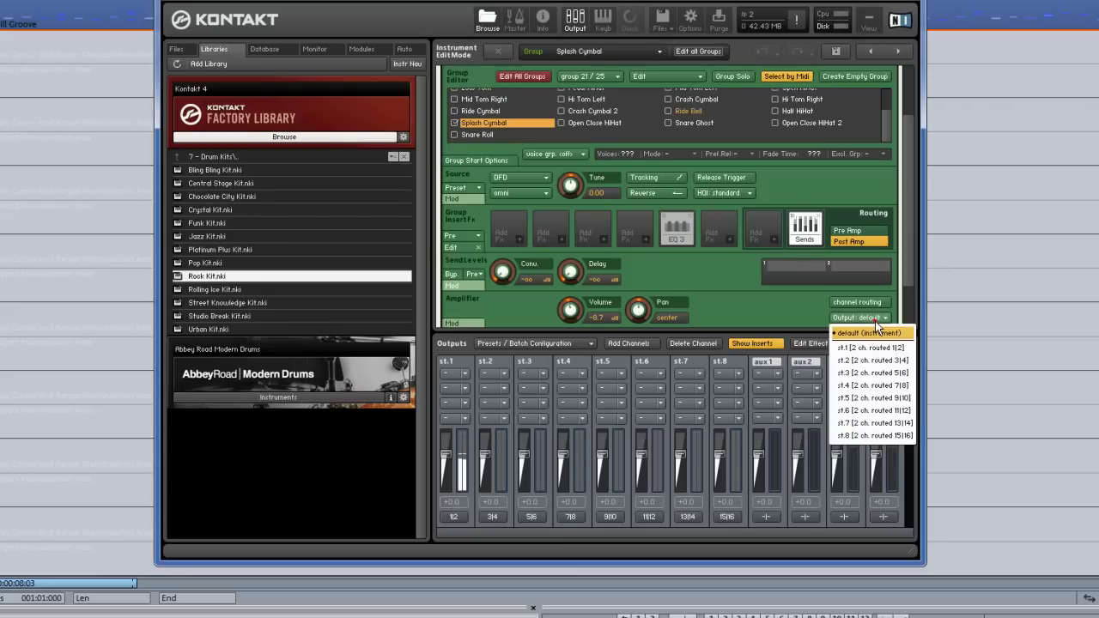
pyautogui.click(876, 399)
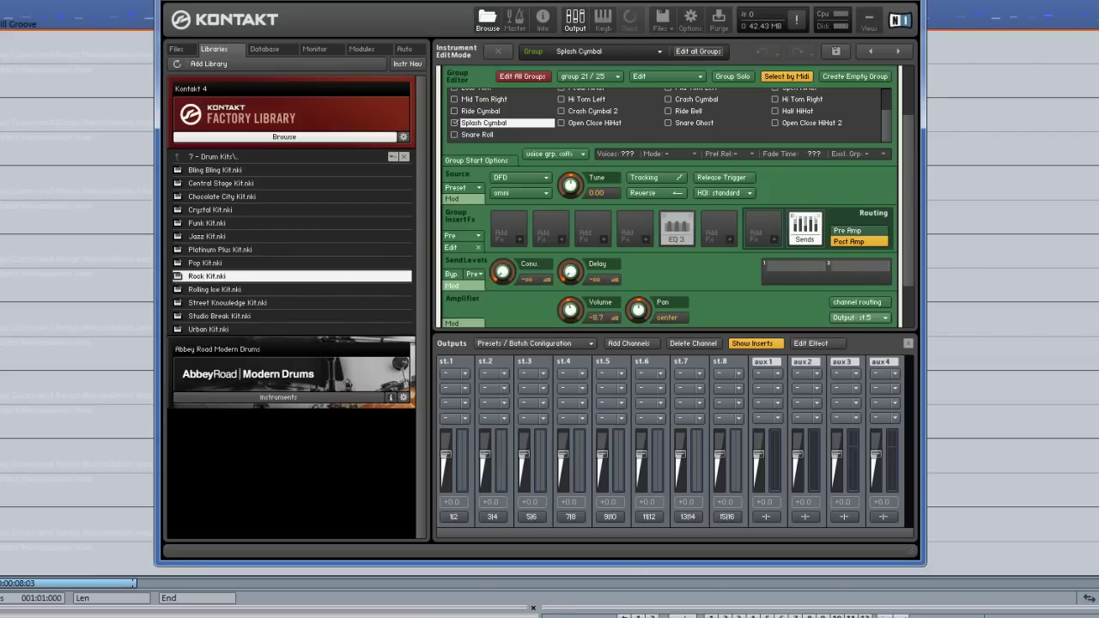
# Step: With the mixer playing, solo the Kt. st.1 through st.5 channels one at a time
pyautogui.press('F3')
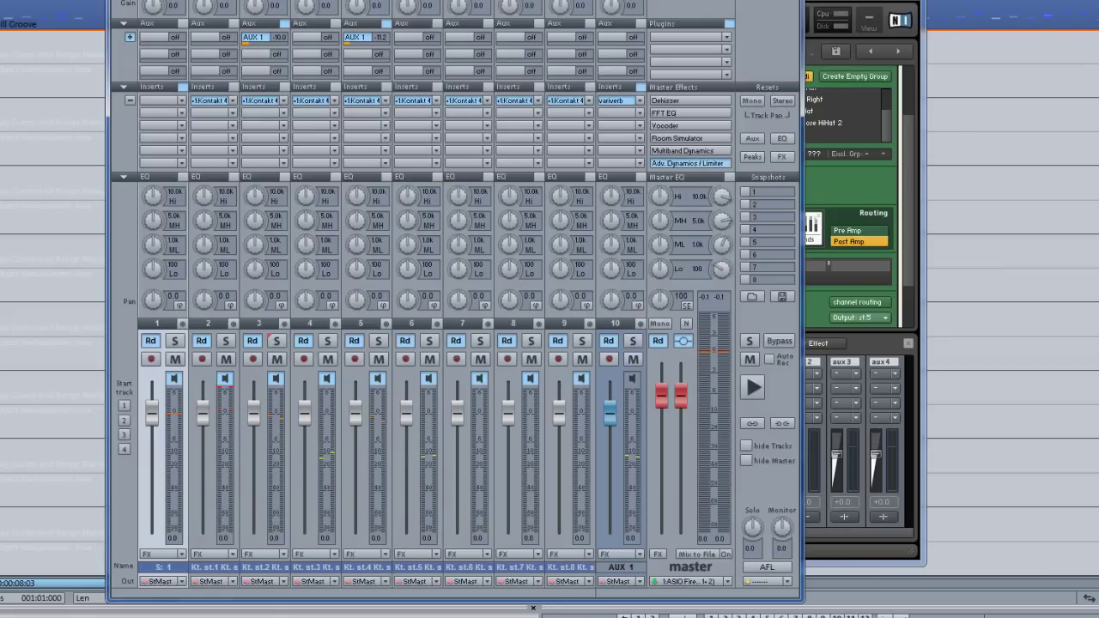
pyautogui.press('space')
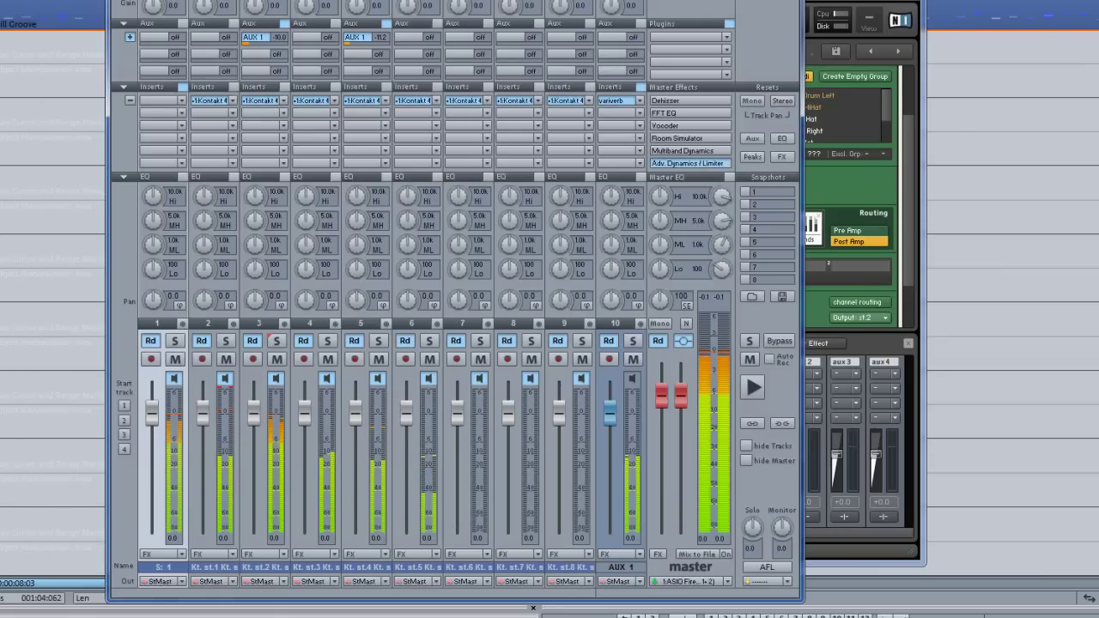
pyautogui.click(224, 342)
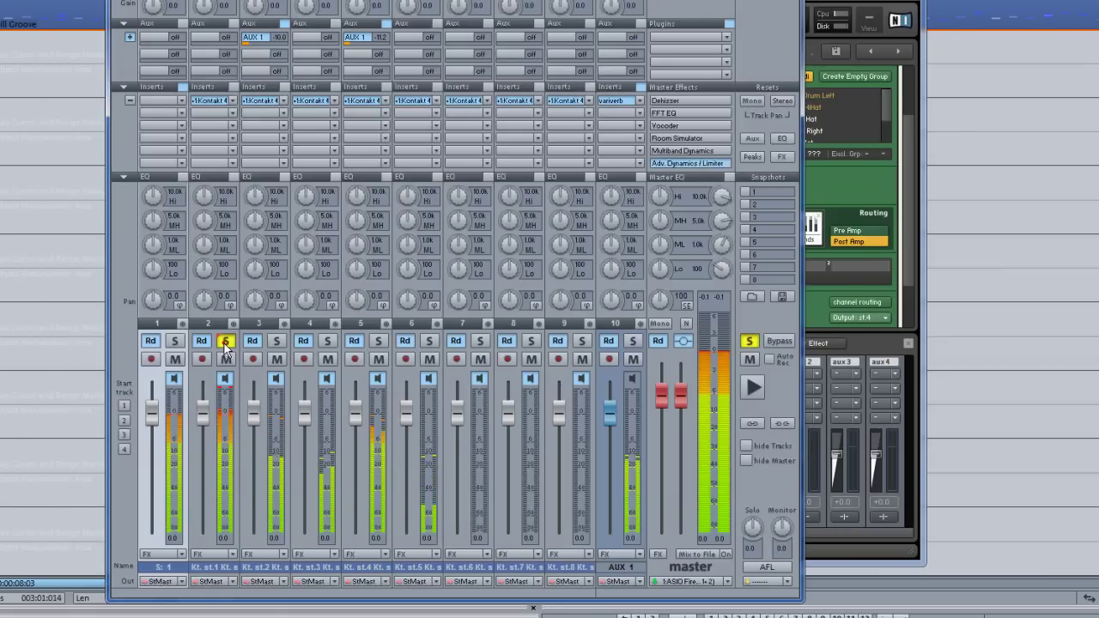
pyautogui.click(277, 342)
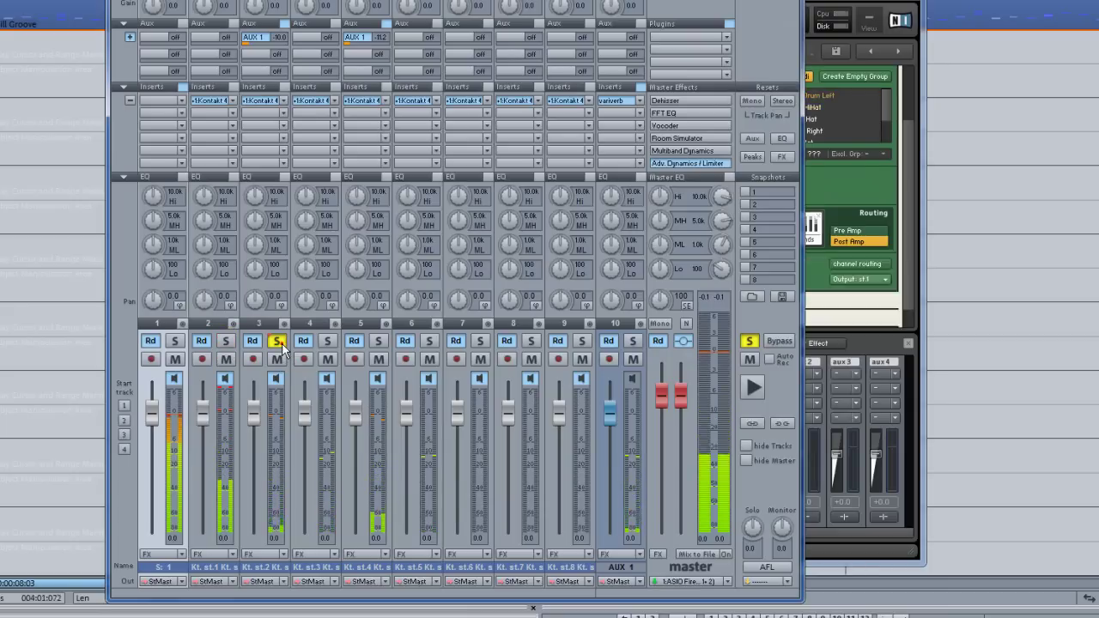
pyautogui.click(328, 343)
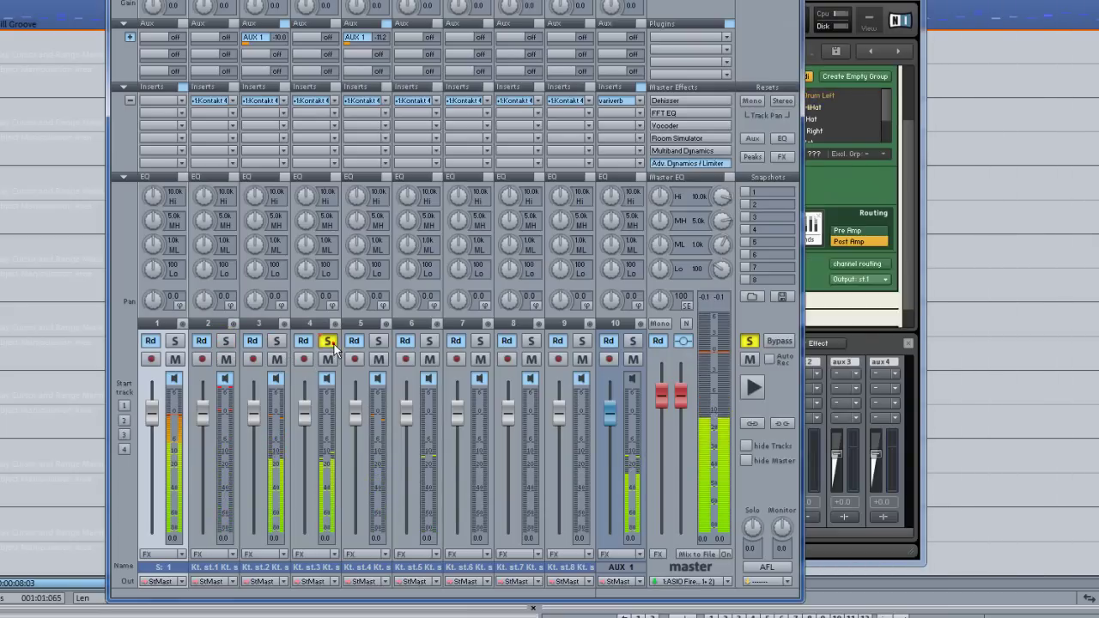
pyautogui.click(379, 341)
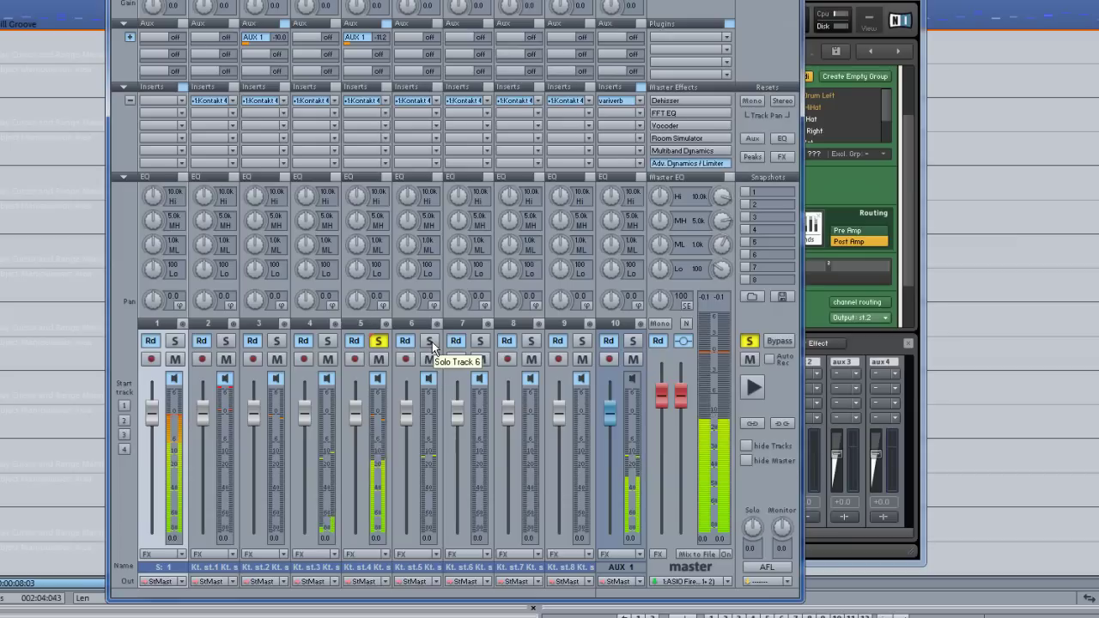
pyautogui.click(431, 343)
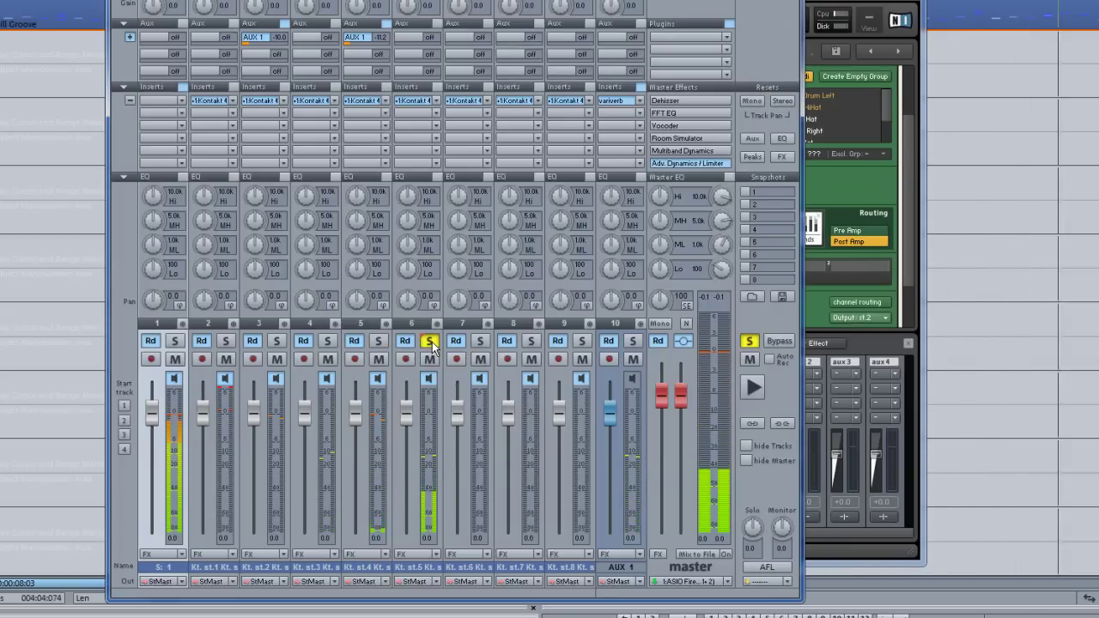
# Step: Clear the solo, stop playback and close the mixer
pyautogui.click(431, 342)
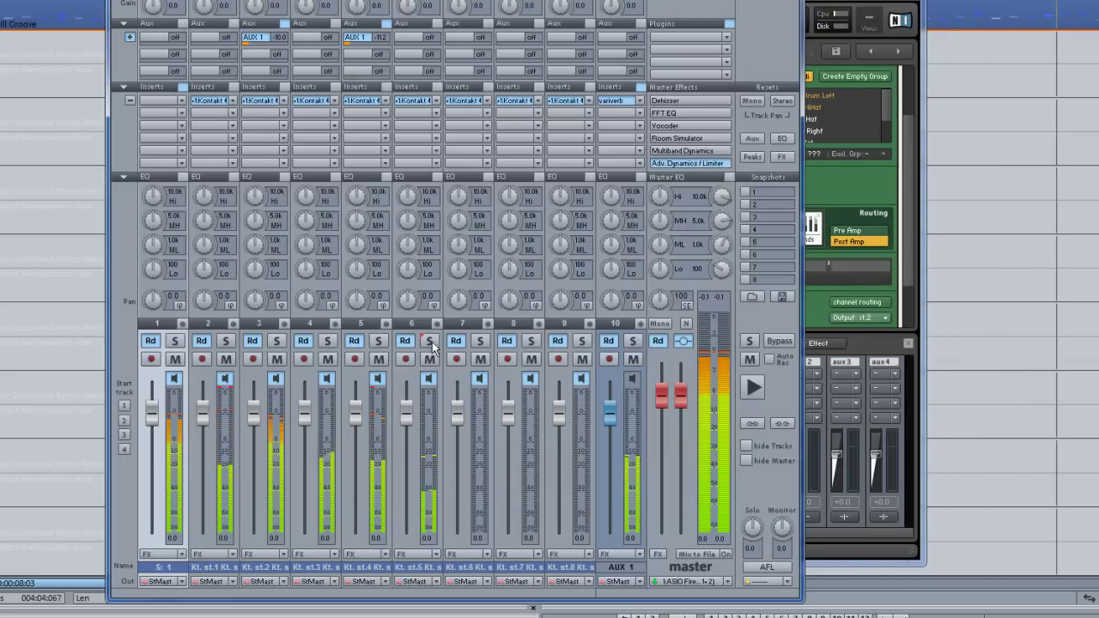
pyautogui.press('space')
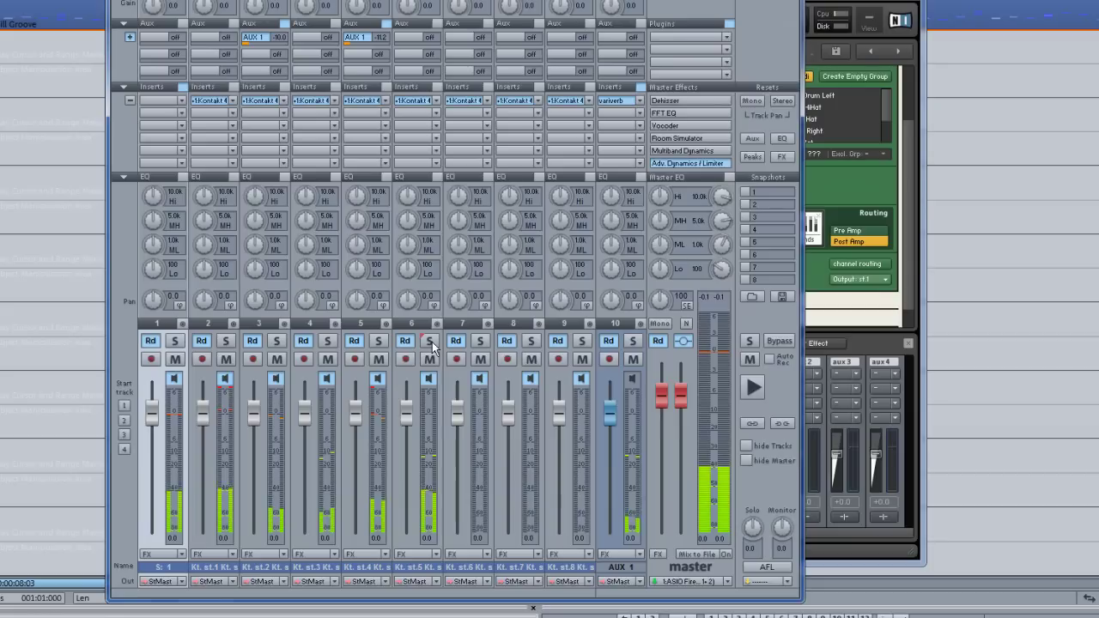
pyautogui.press('m')
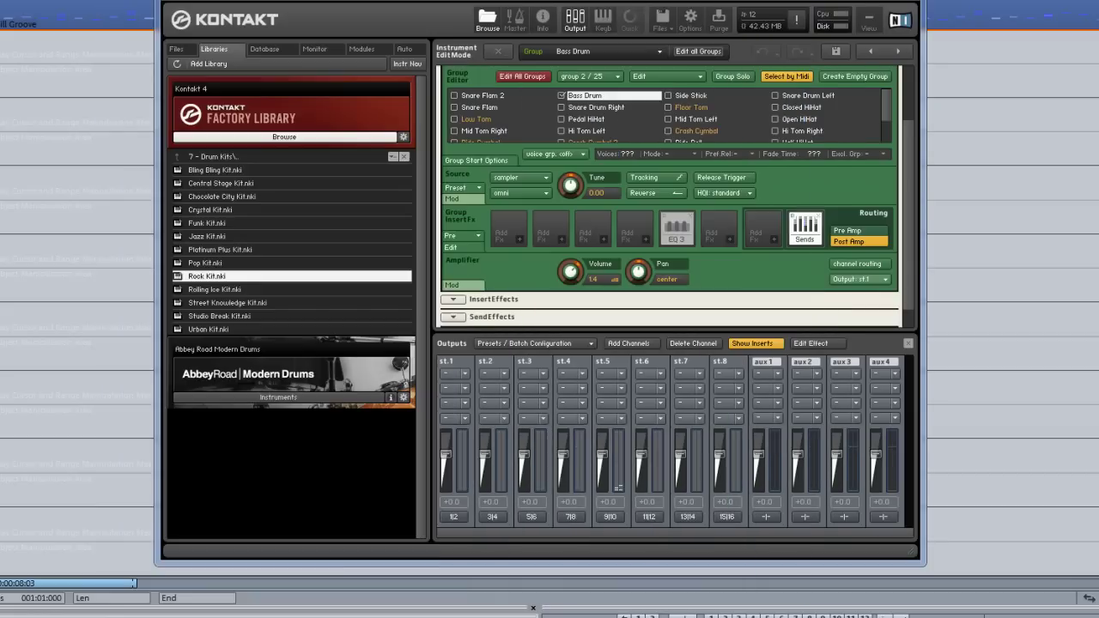
# Step: Save the edited instrument as 'Rock Kit Multi' in patch-only mode
pyautogui.click(666, 26)
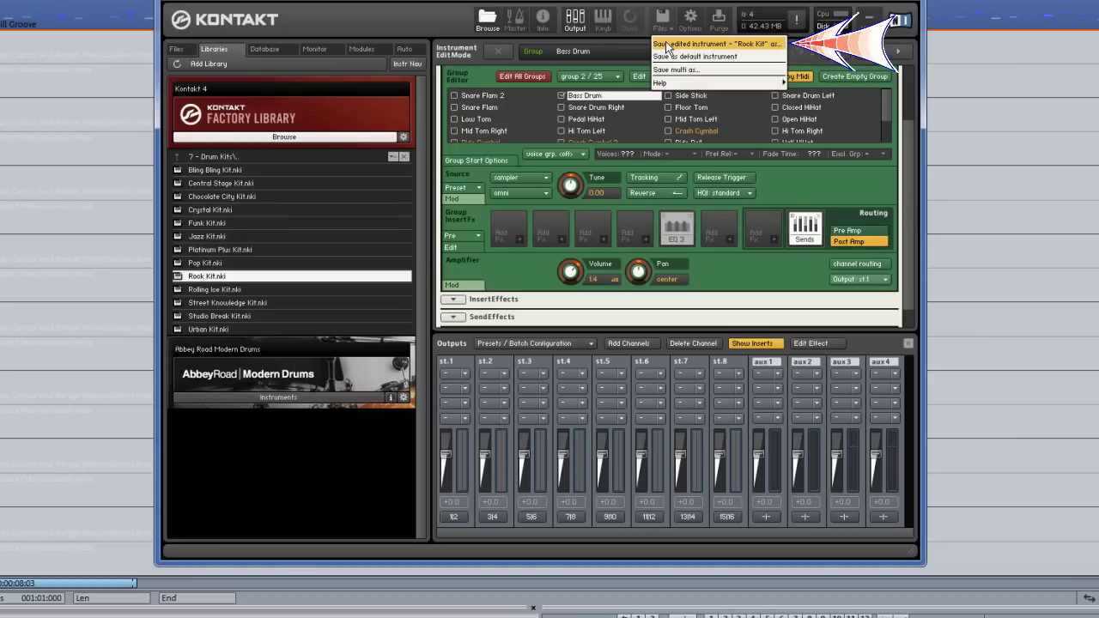
pyautogui.click(667, 45)
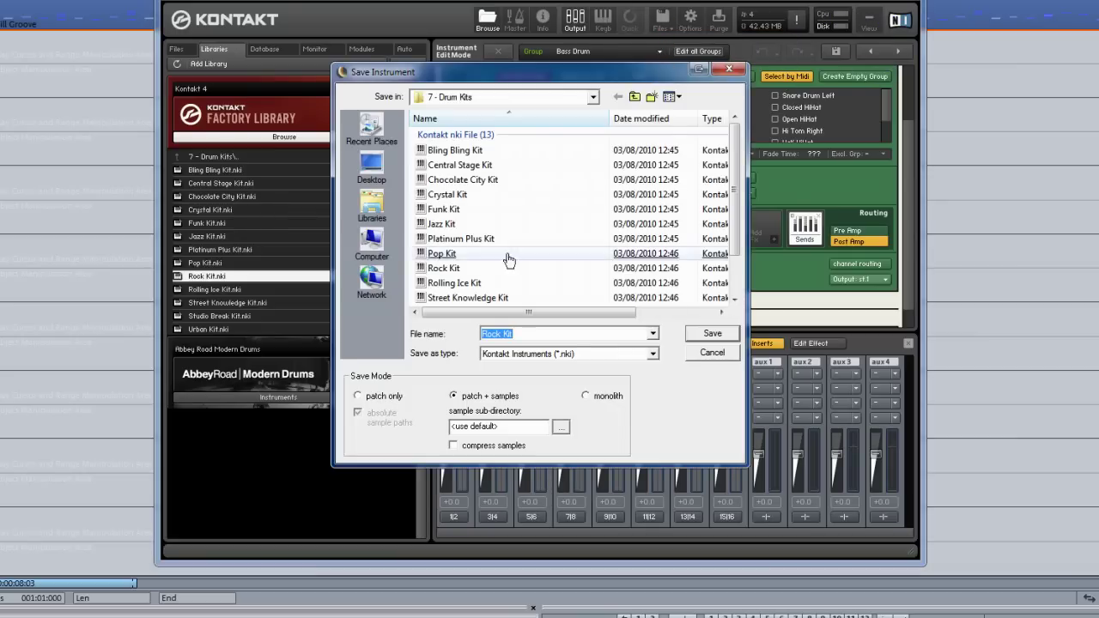
pyautogui.click(541, 333)
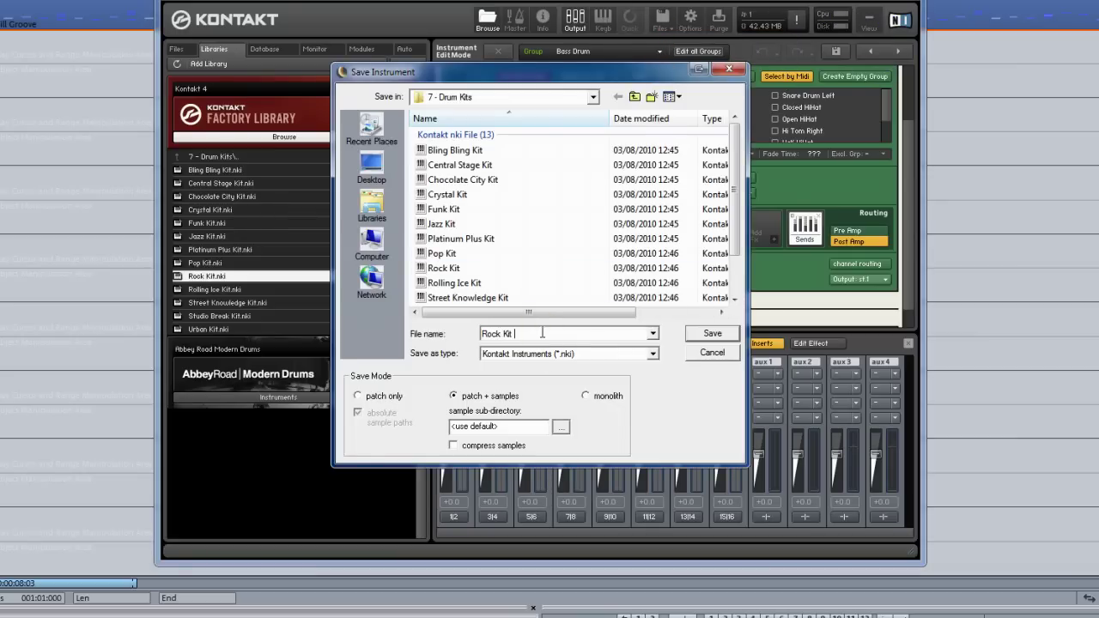
pyautogui.write('Multi')
pyautogui.click(369, 397)
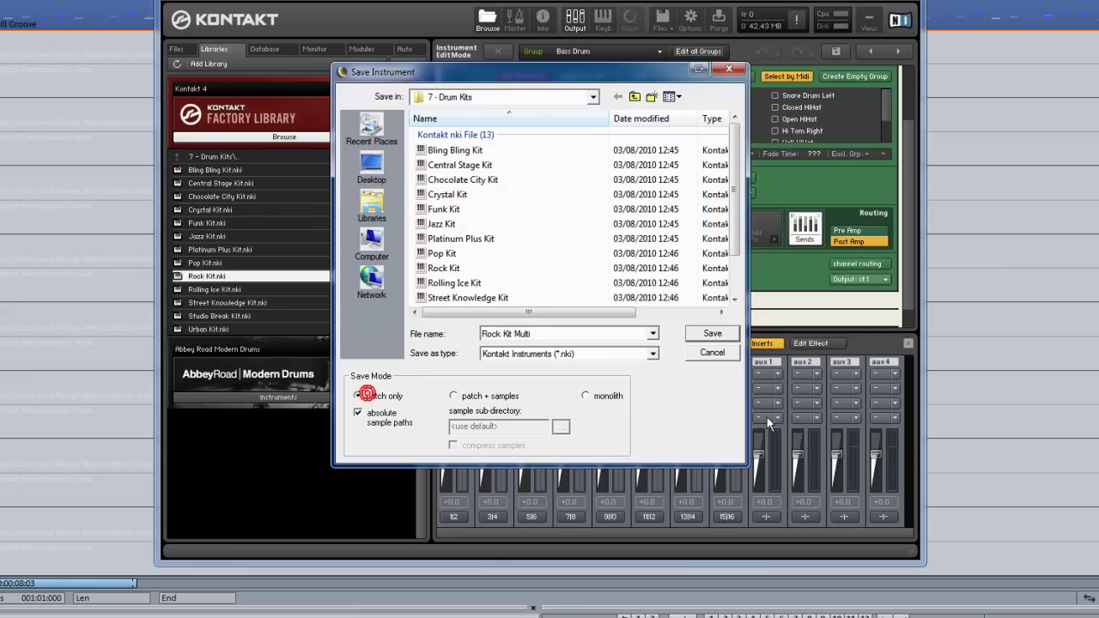
pyautogui.click(711, 335)
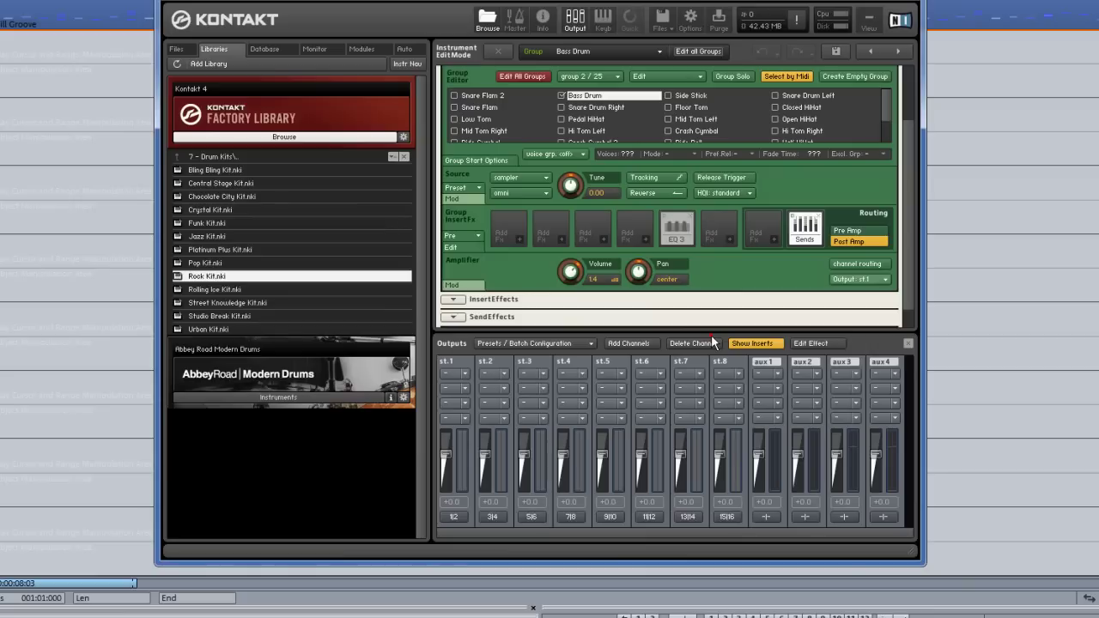